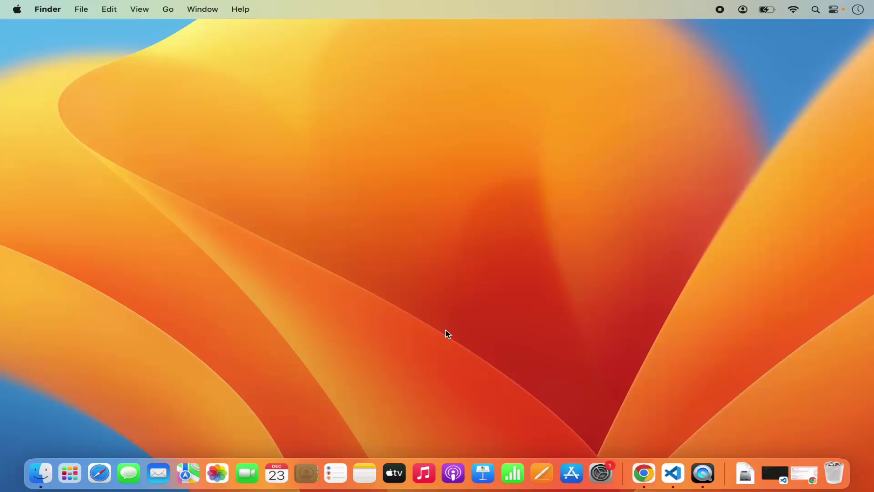
Switch to Chrome and open the Free Download page of the Anaconda website from the search results
left_click(643, 472)
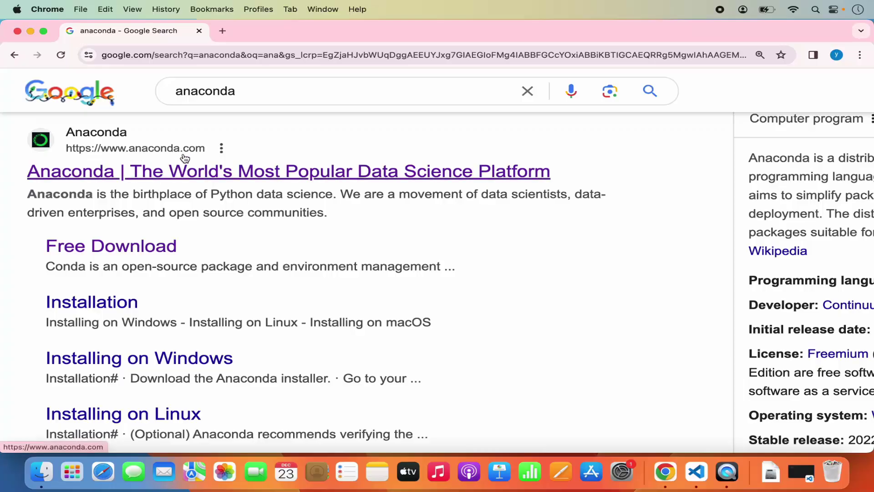
left_click(199, 176)
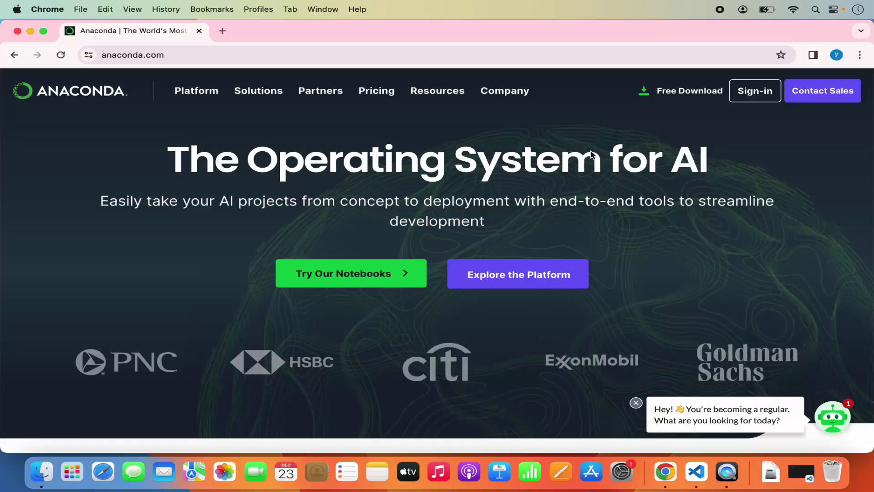
left_click(677, 92)
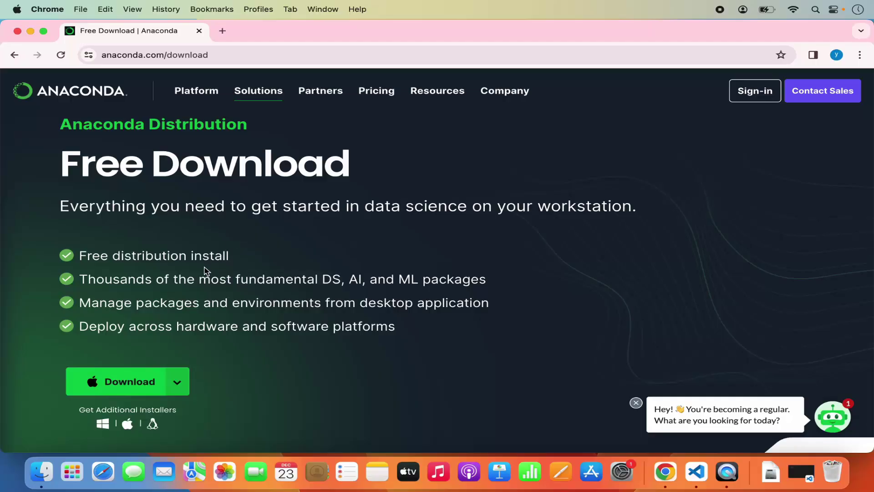
Download the Anaconda installer for Mac (M1/M2/M3)
scroll(207, 271, "down", 3)
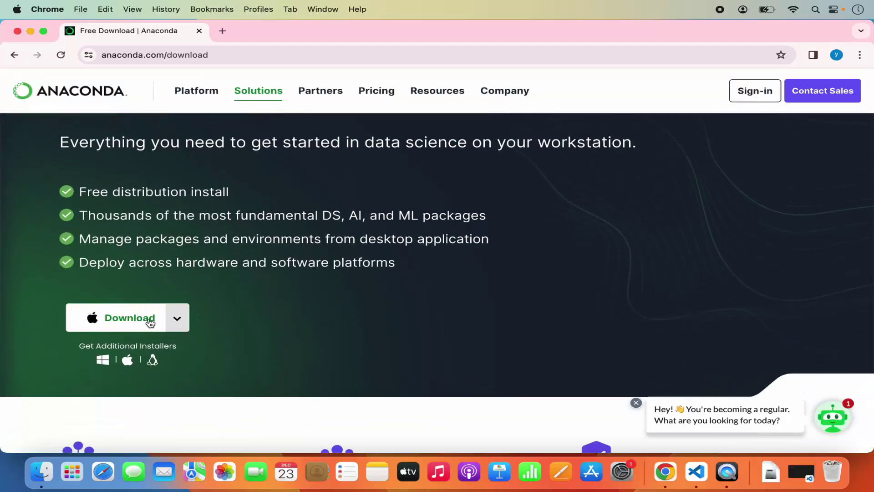
left_click(178, 319)
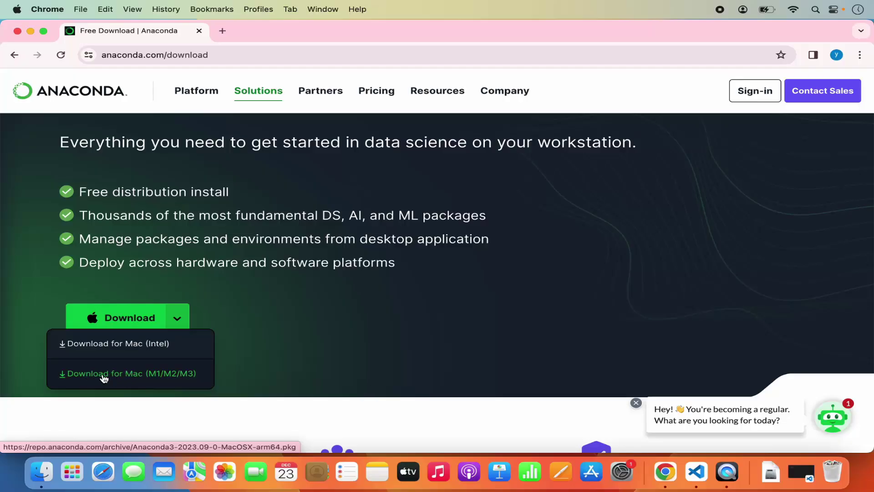
left_click(176, 374)
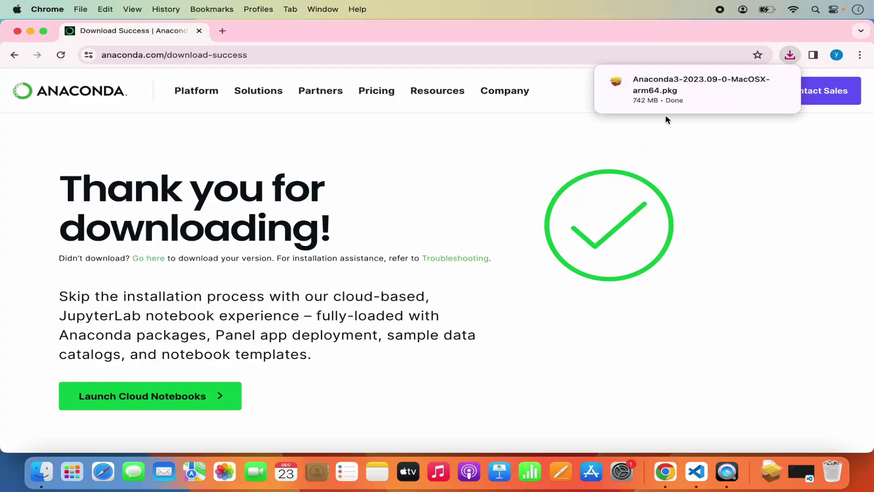
Open the downloaded Anaconda3-2023.09-0-MacOSX-arm64.pkg and allow it to run its installability check, with the browser window minimized
mouse_move(658, 90)
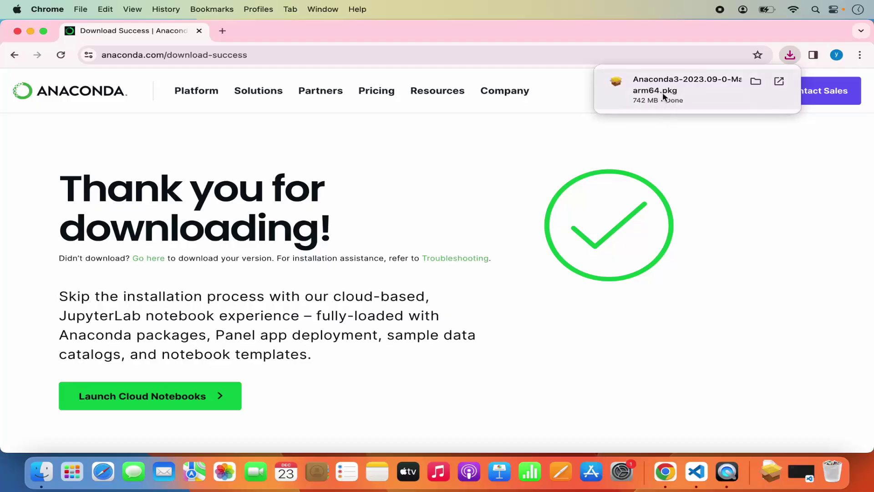
left_click(662, 92)
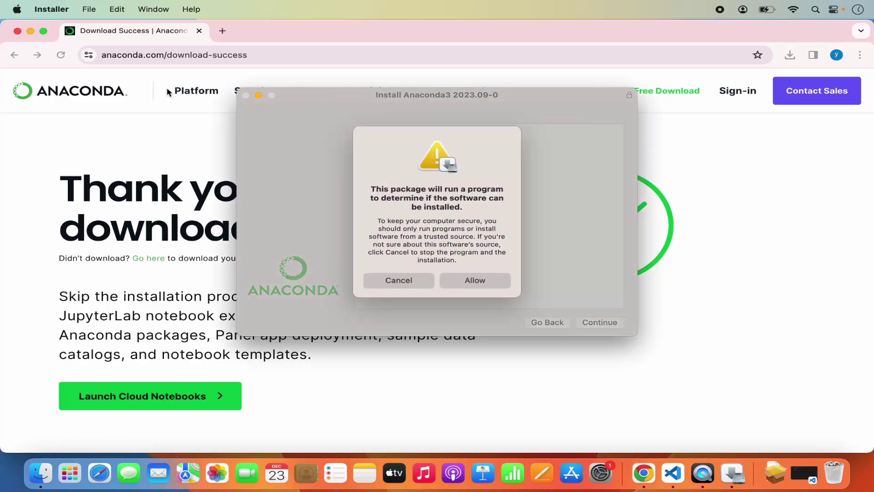
left_click(30, 30)
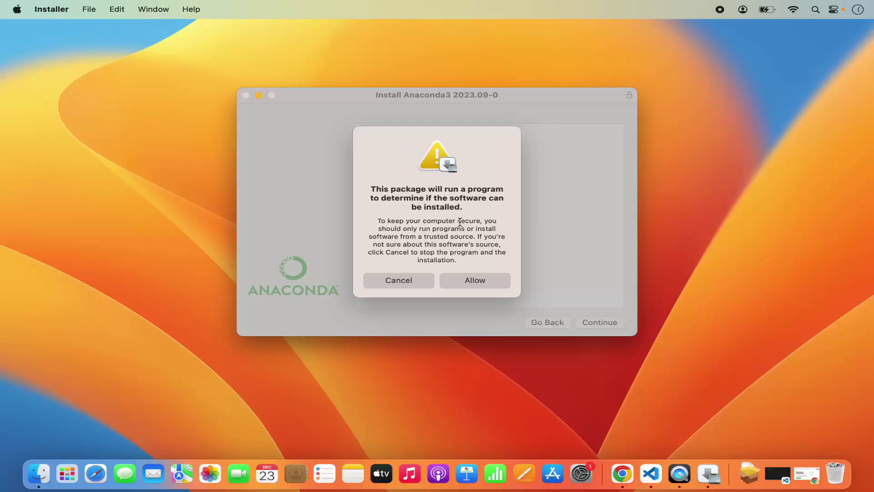
left_click(472, 282)
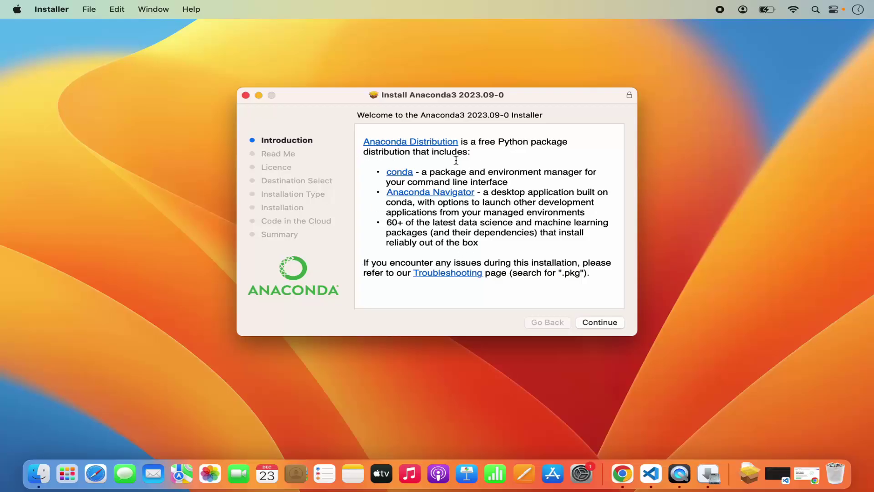
Proceed through the installer's Introduction and Read Me pages, reviewing the list of included packages
left_click(595, 321)
scroll(458, 213, "down", 2)
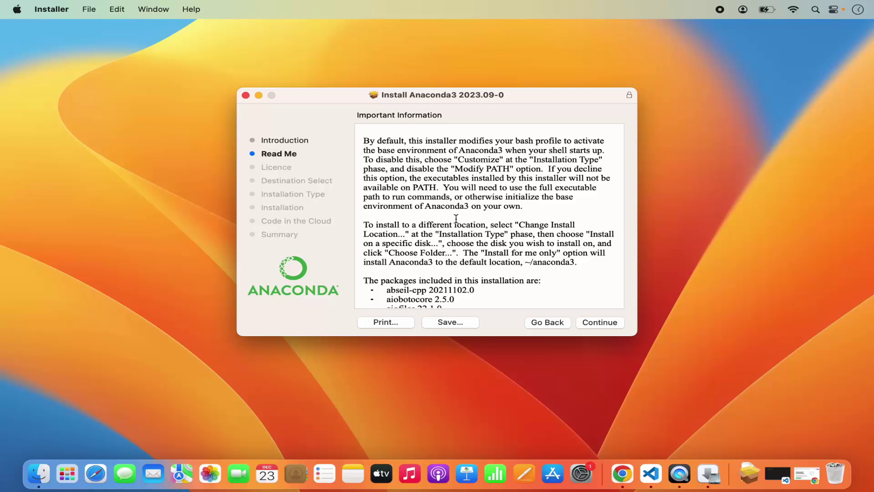
scroll(449, 231, "down", 2)
scroll(448, 230, "down", 3)
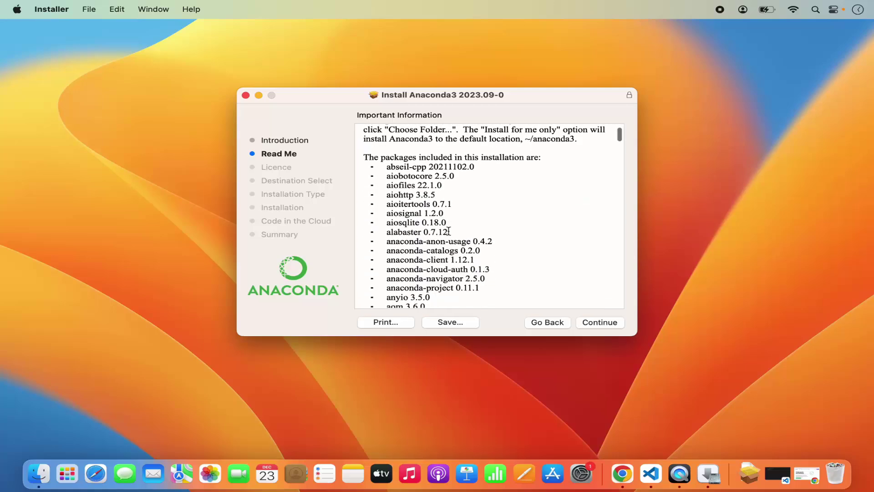
scroll(449, 231, "down", 12)
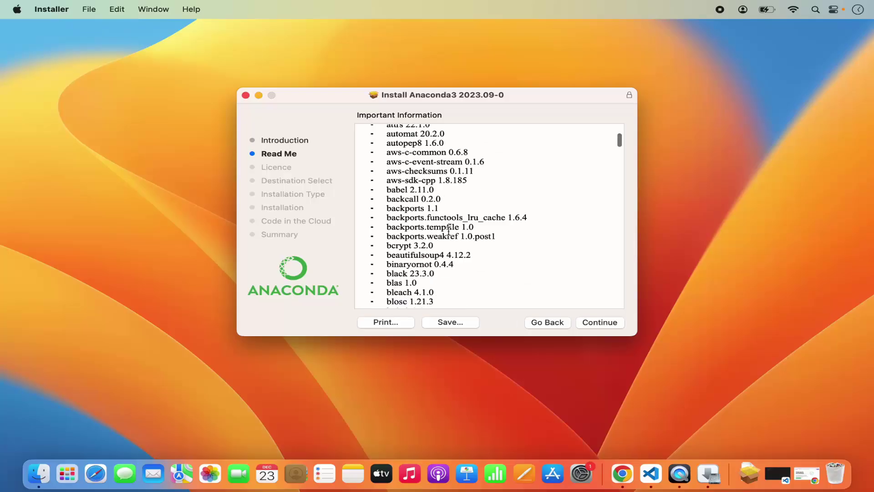
scroll(449, 231, "down", 15)
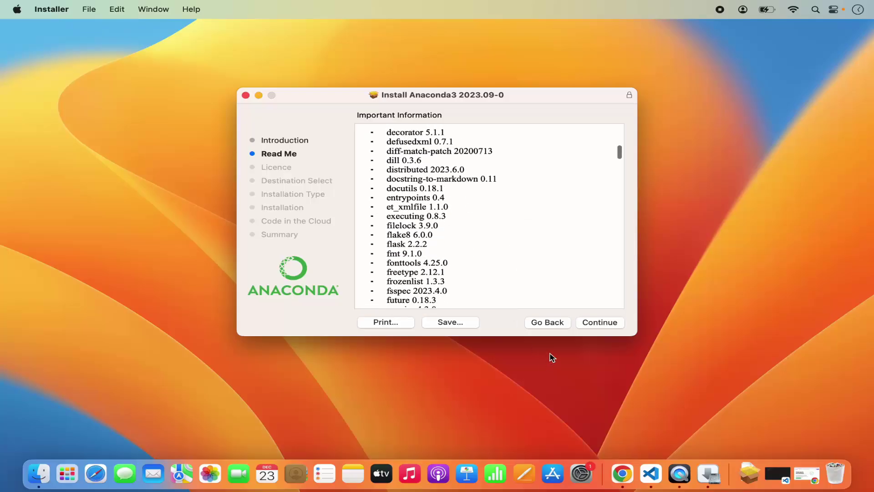
left_click(601, 323)
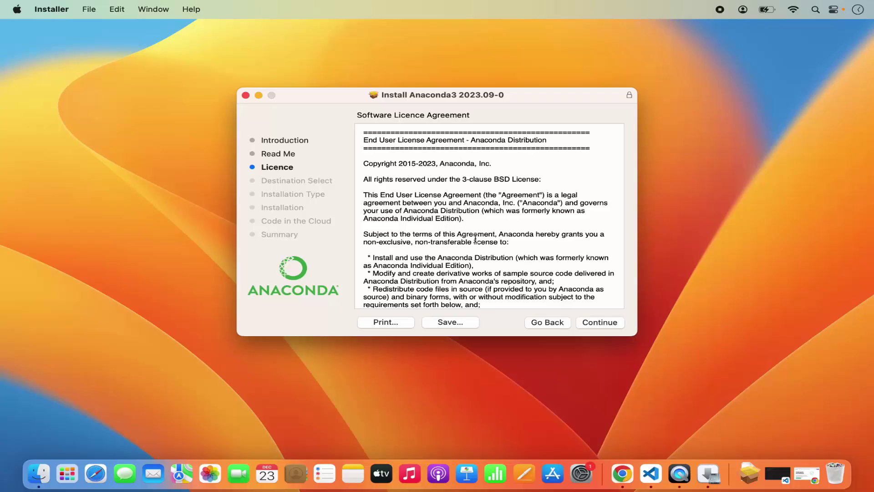
Review and agree to the Anaconda licence agreement, and run the standard install on Macintosh HD
scroll(528, 262, "down", 20)
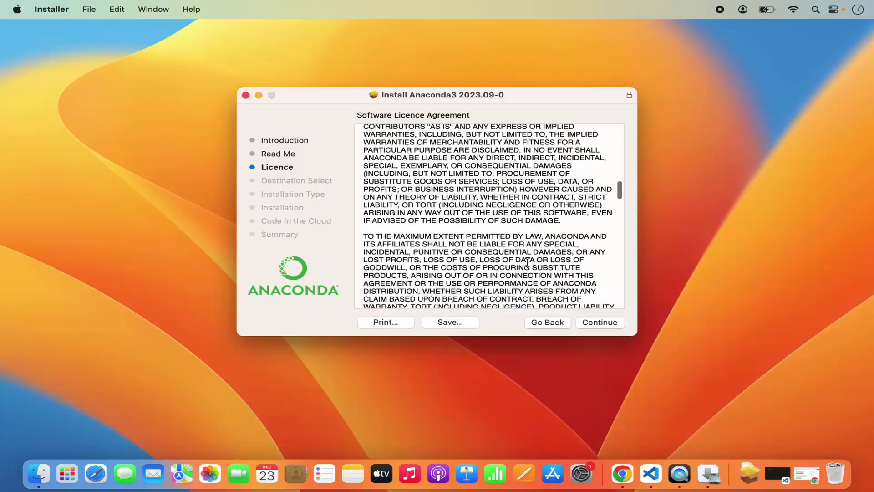
scroll(527, 262, "down", 10)
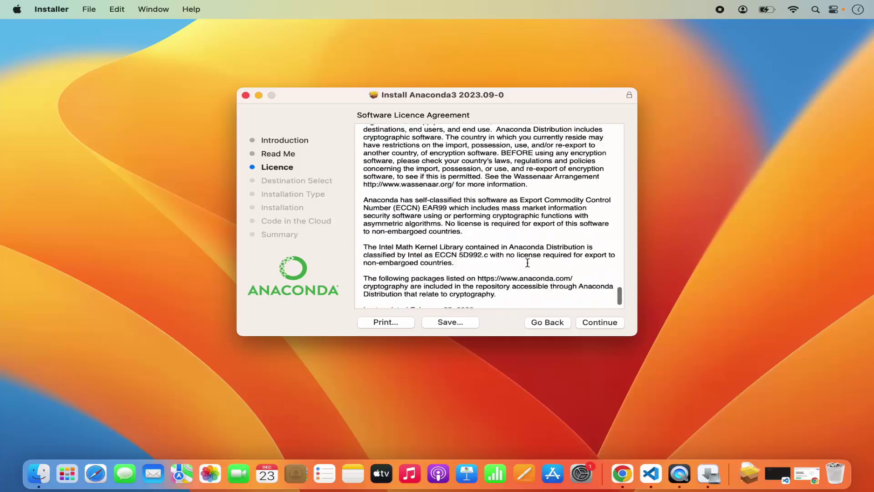
left_click(598, 323)
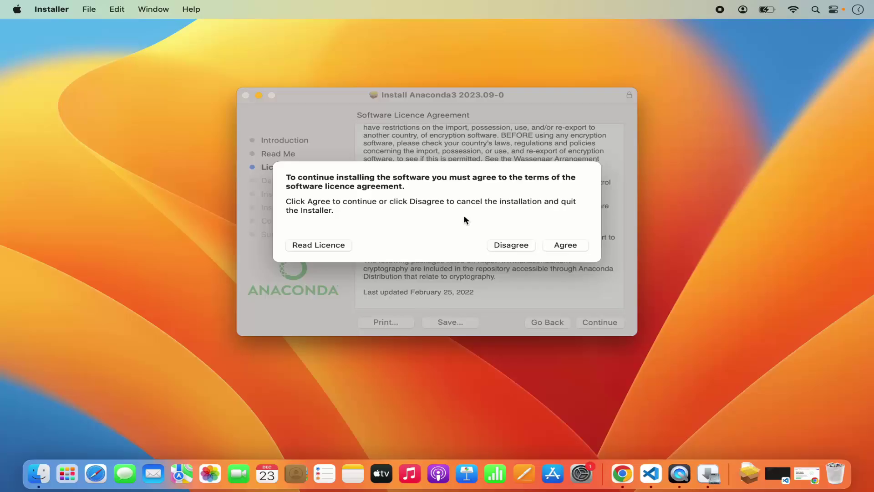
left_click(563, 245)
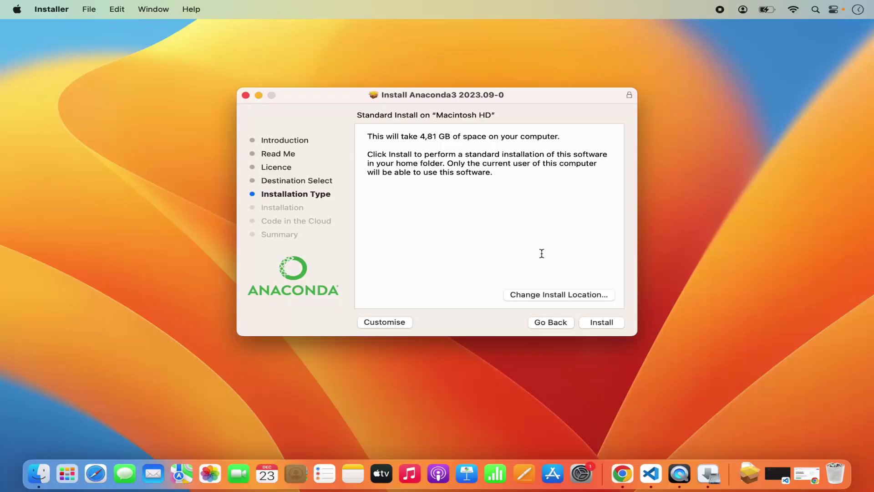
left_click(593, 323)
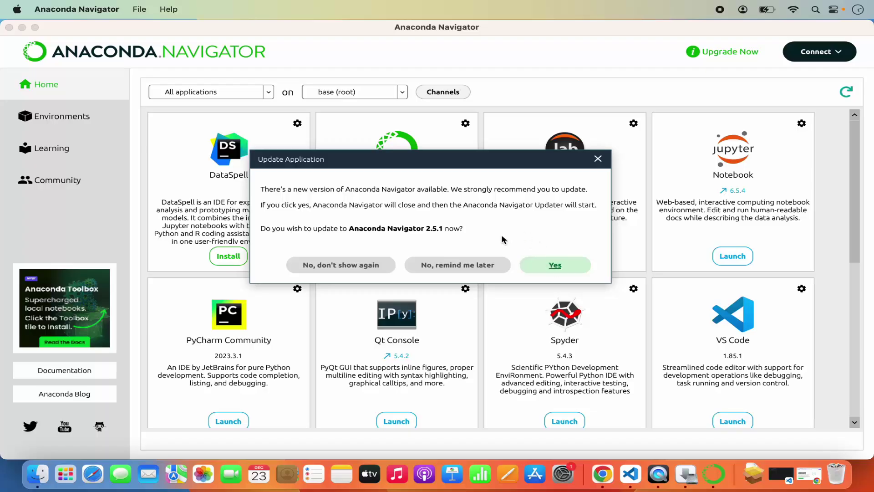
Postpone the Anaconda Navigator 2.5.1 update with a later reminder and minimize the Navigator window
left_click(453, 265)
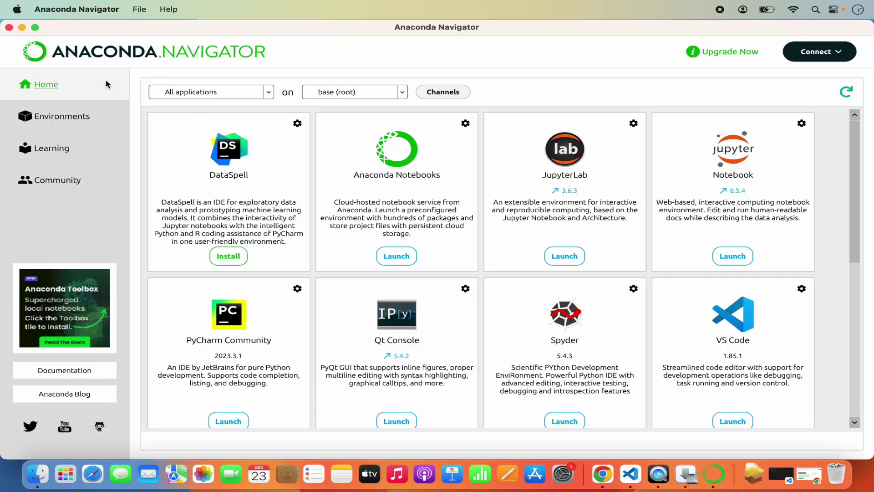
left_click(21, 28)
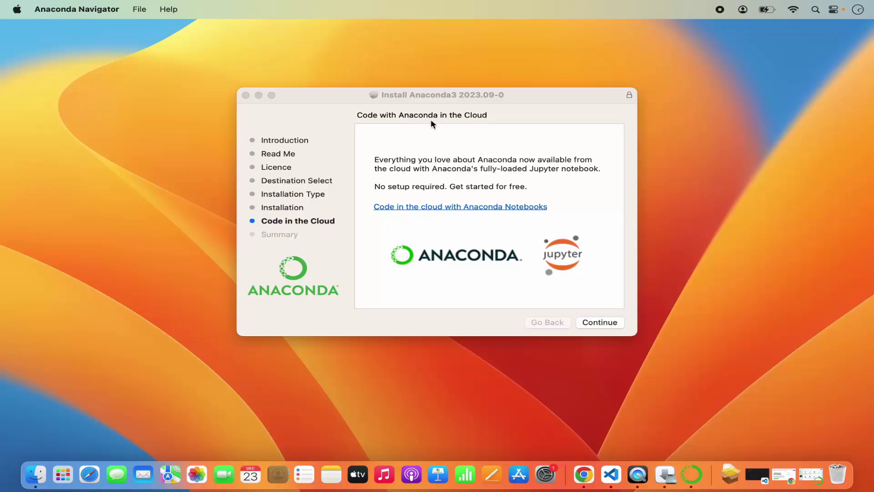
Finish the Anaconda3 installation from the Code in the Cloud page and move the installer package to the Bin
left_click(594, 322)
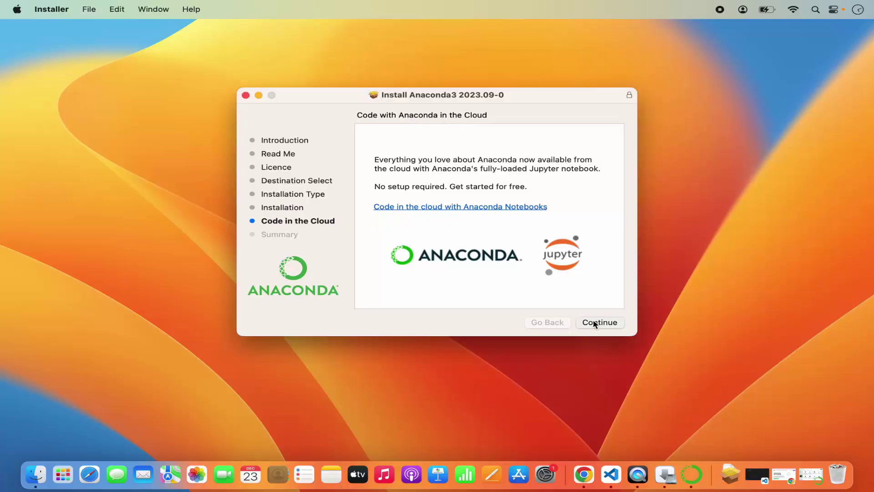
left_click(593, 324)
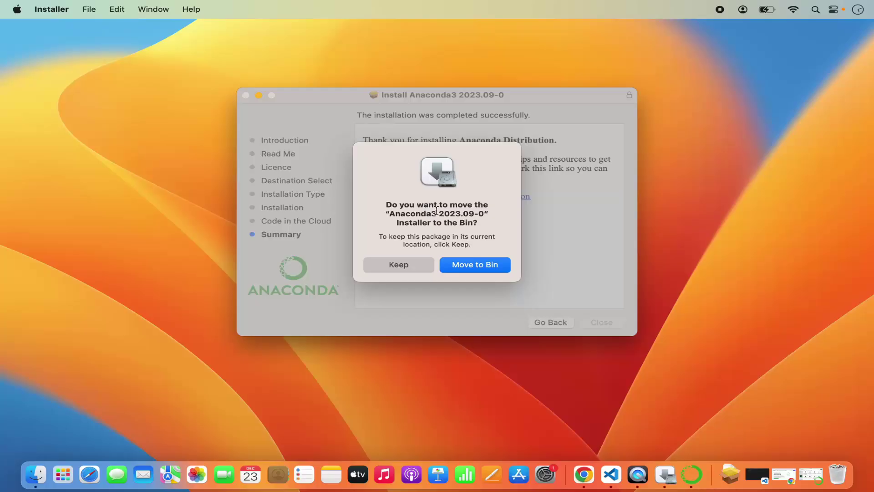
left_click(474, 266)
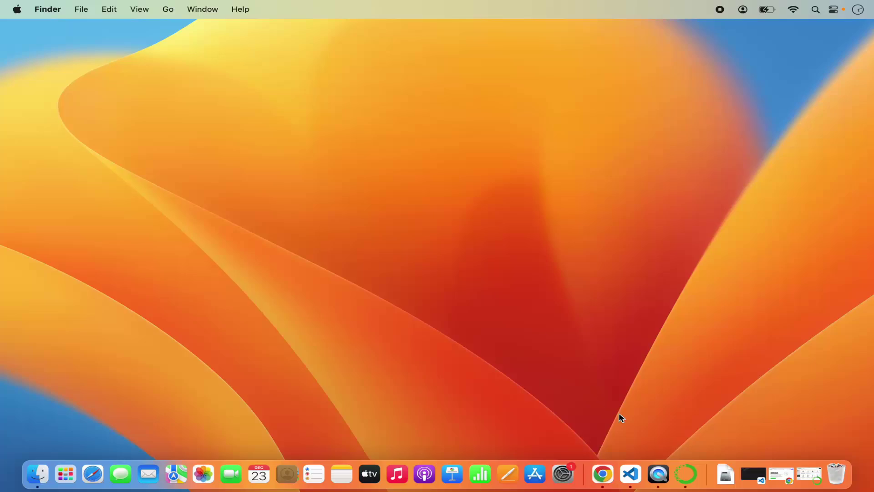
Restore the Anaconda Navigator window and examine all the applications offered on its Home page
left_click(685, 473)
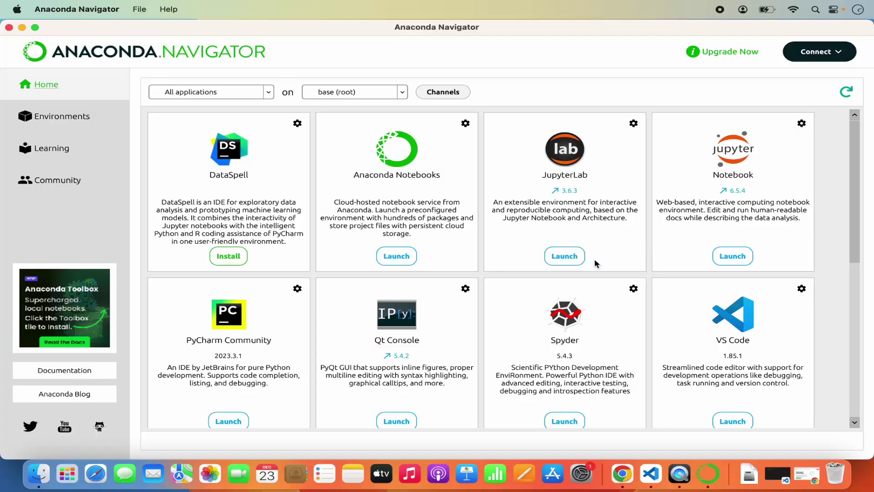
scroll(644, 313, "down", 10)
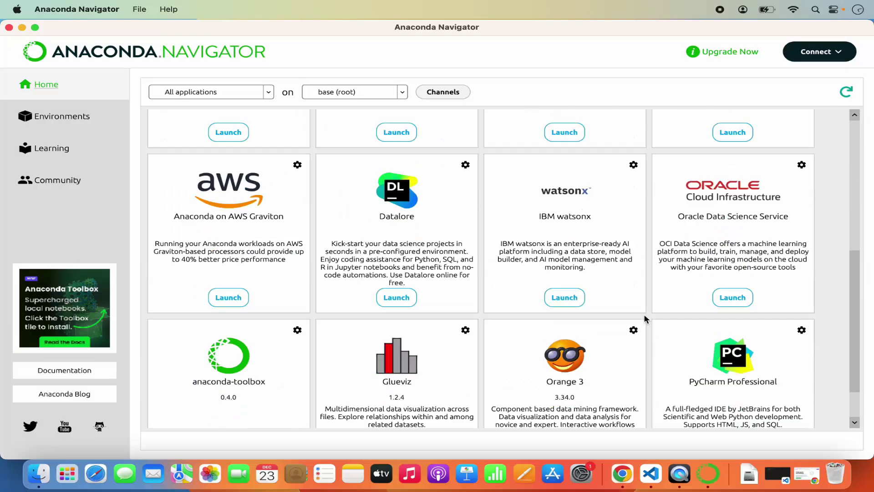
scroll(644, 313, "up", 10)
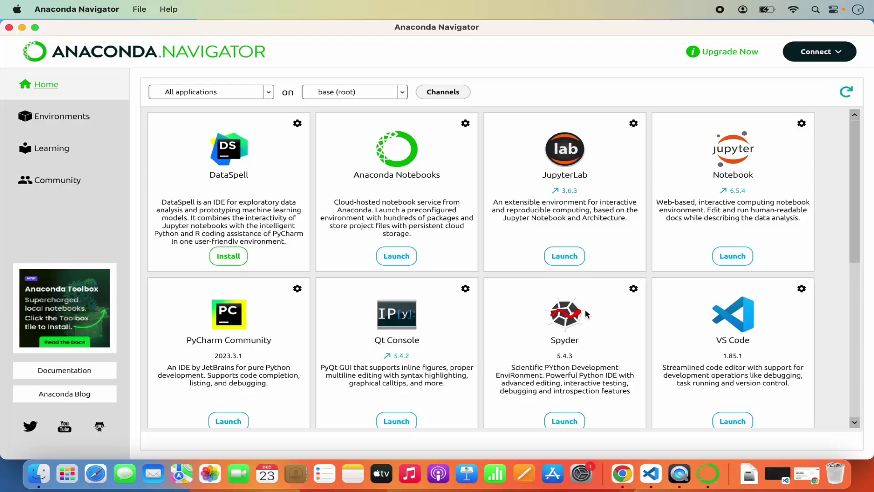
scroll(586, 315, "down", 5)
scroll(682, 231, "up", 5)
scroll(261, 392, "down", 6)
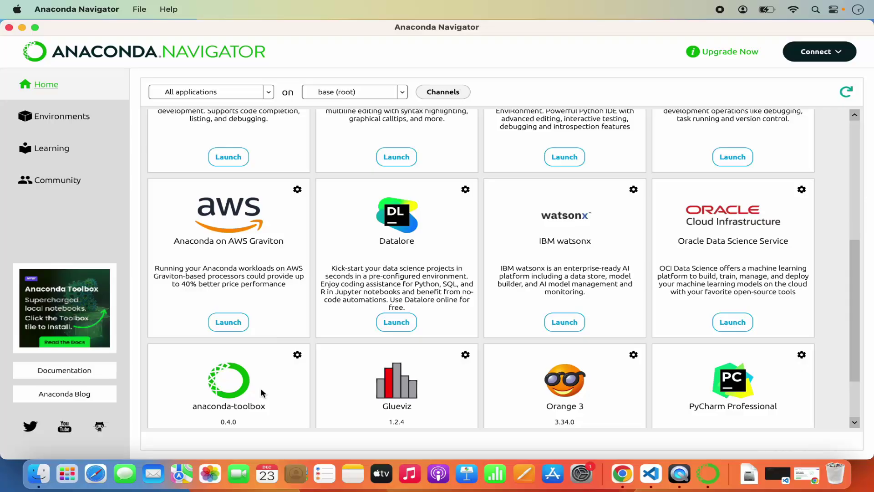
scroll(393, 372, "down", 2)
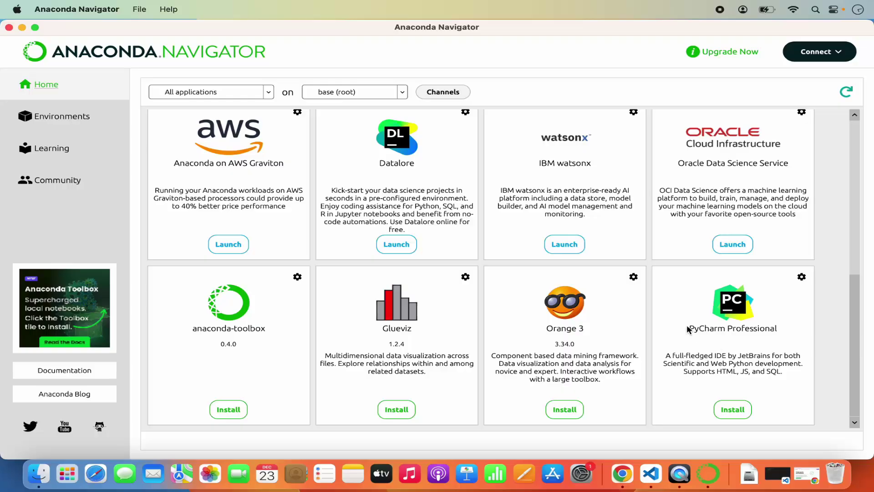
scroll(686, 324, "up", 10)
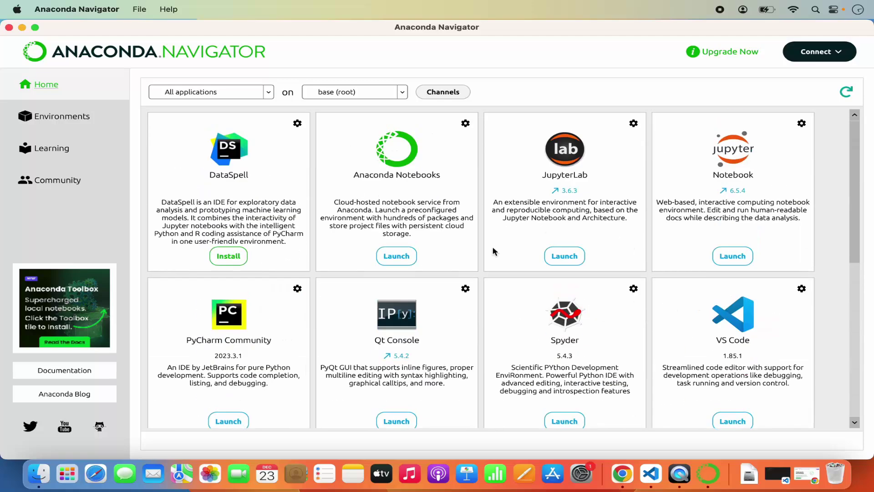
Quit Anaconda Navigator and reopen it from Launchpad by searching for "ana"
left_click(9, 28)
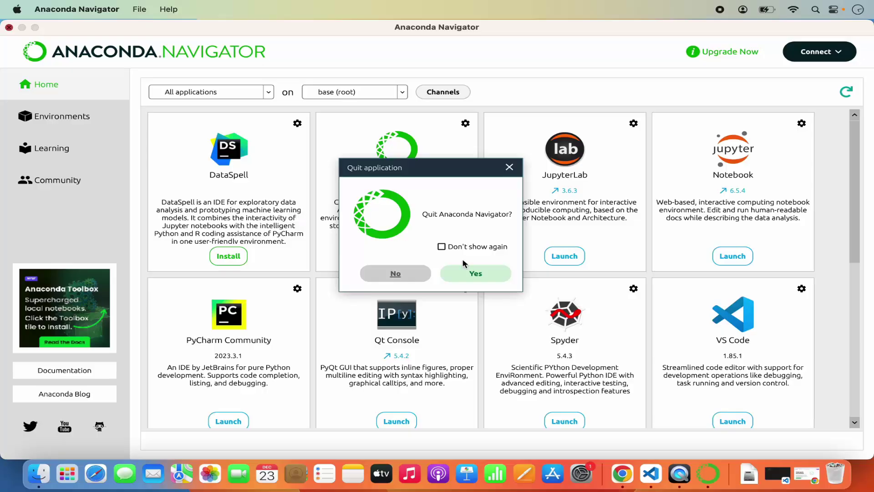
left_click(468, 274)
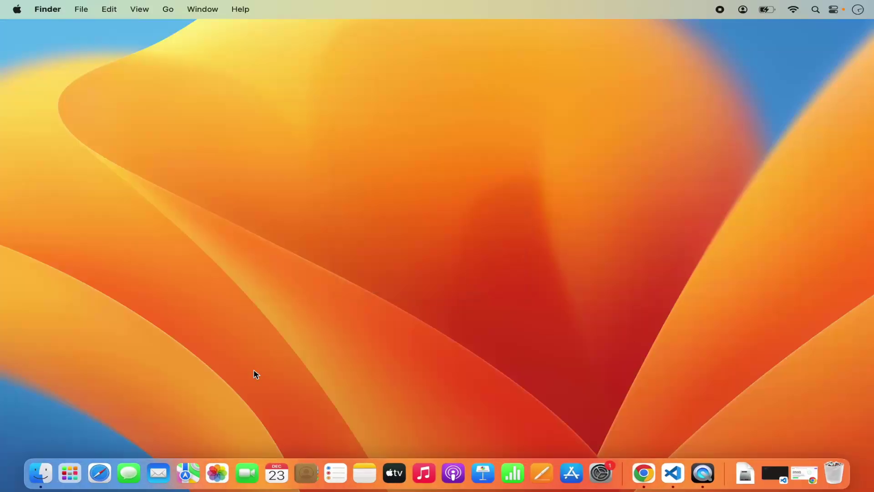
left_click(71, 474)
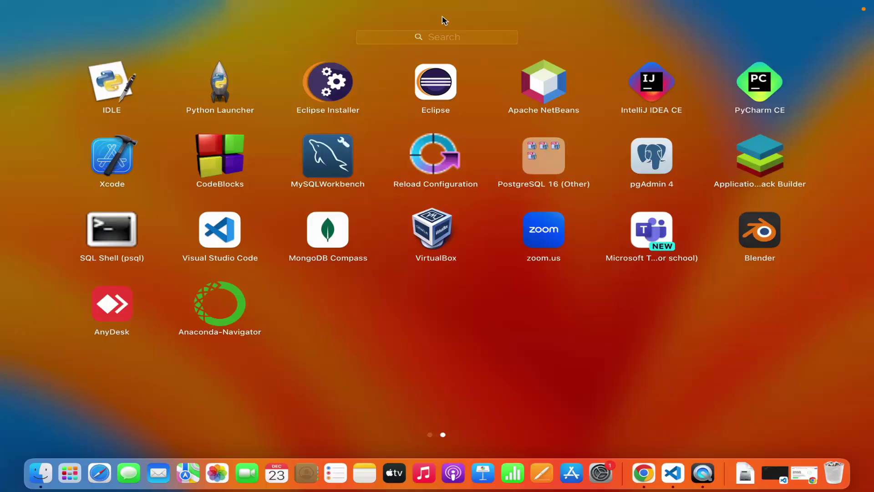
left_click(447, 37)
type("ana")
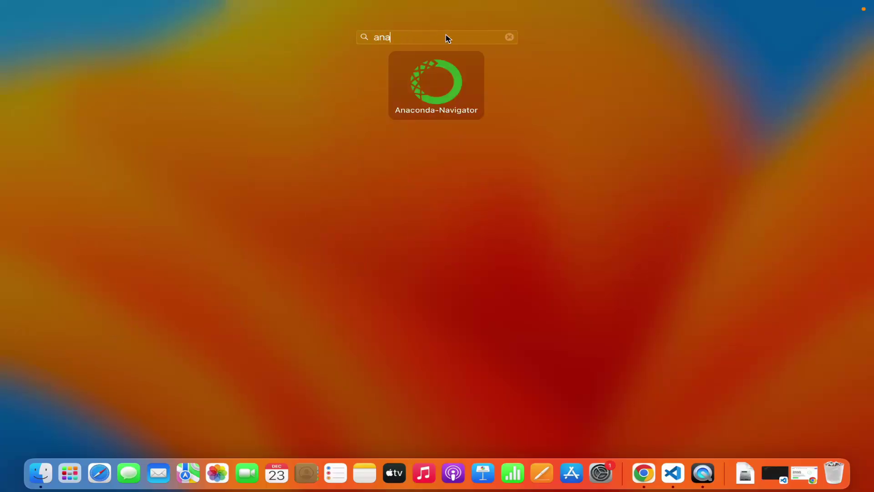
left_click(444, 89)
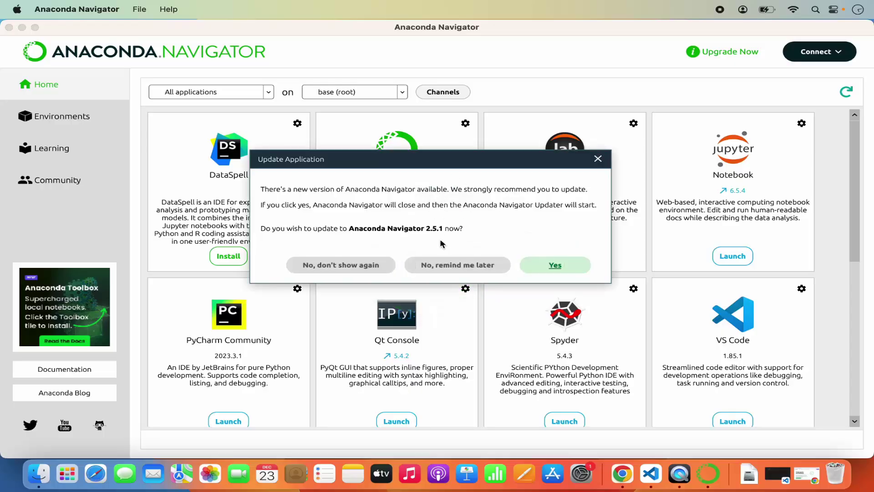
Postpone the Anaconda Navigator 2.5.1 update with a later reminder and launch Jupyter Notebook
left_click(456, 265)
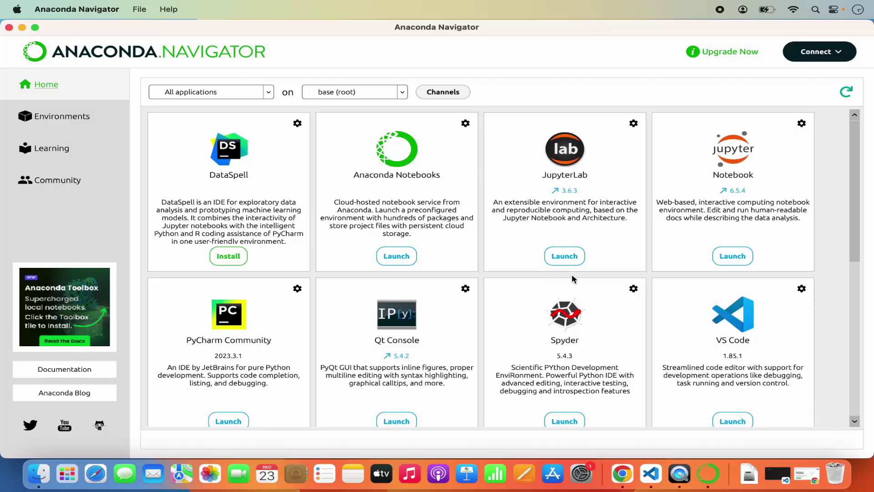
left_click(728, 257)
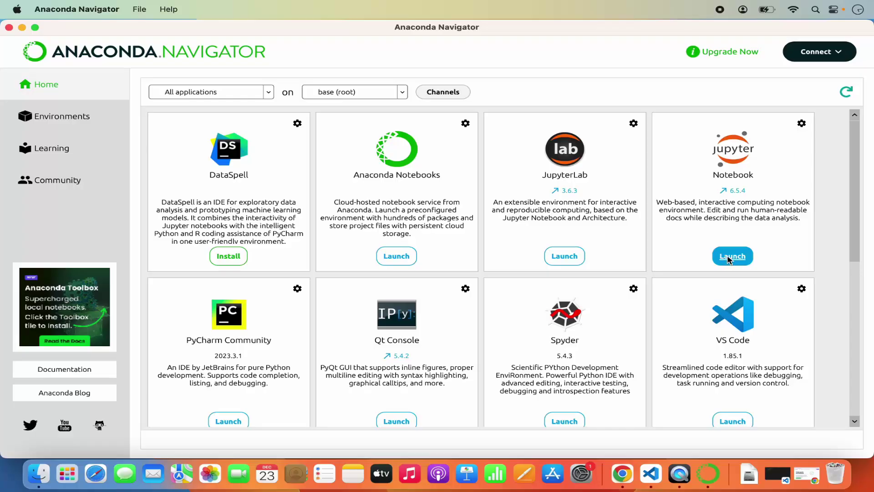
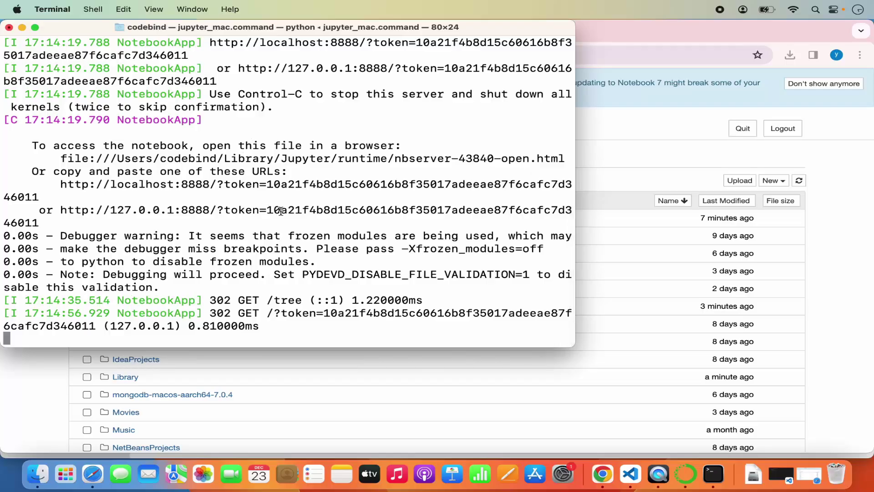
Examine the notebook server's access token and local address in the Terminal output, and switch to the Jupyter page in Chrome
double_click(296, 210)
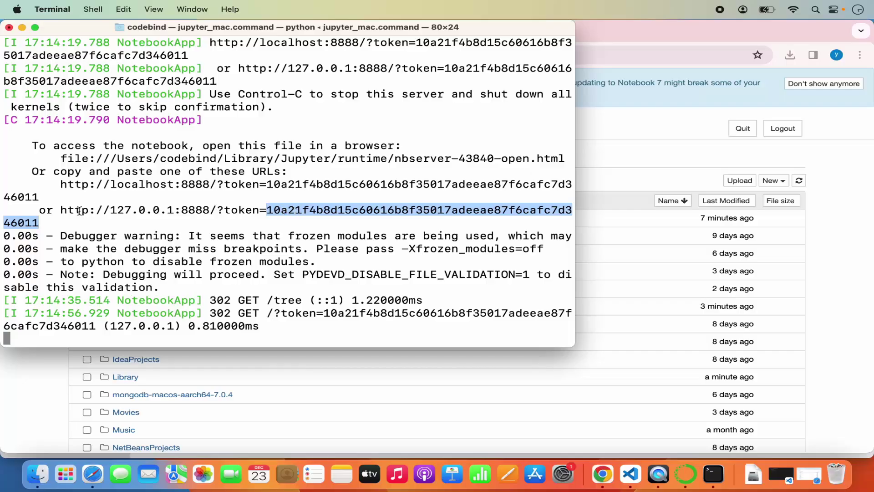
left_click_drag(61, 210, 217, 207)
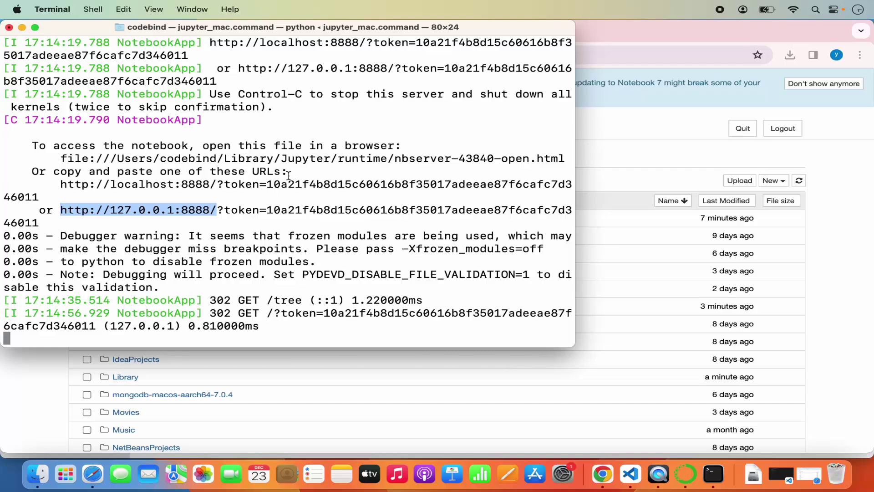
left_click(657, 144)
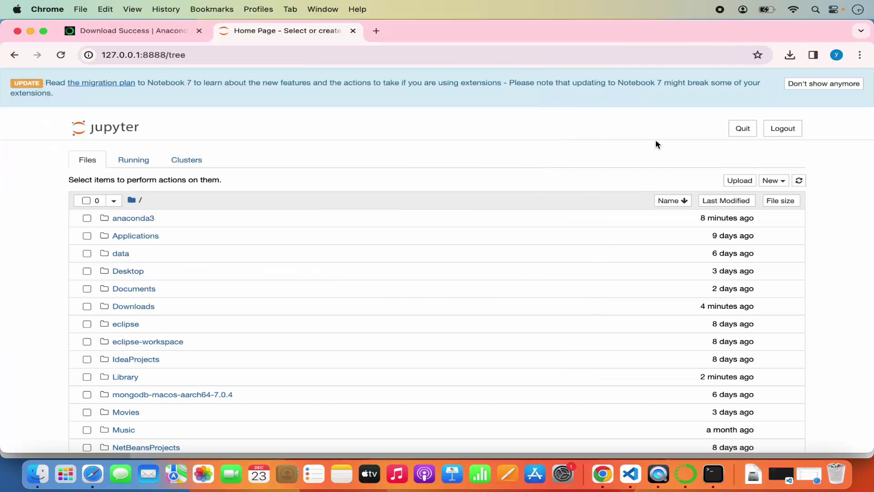
Open the sample folder inside Documents and create a new Python 3 (ipykernel) notebook there
left_click(140, 293)
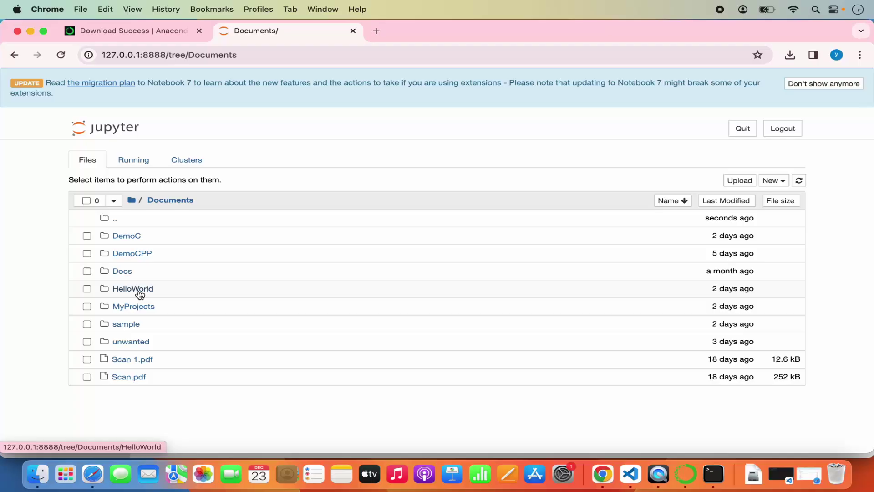
left_click(132, 325)
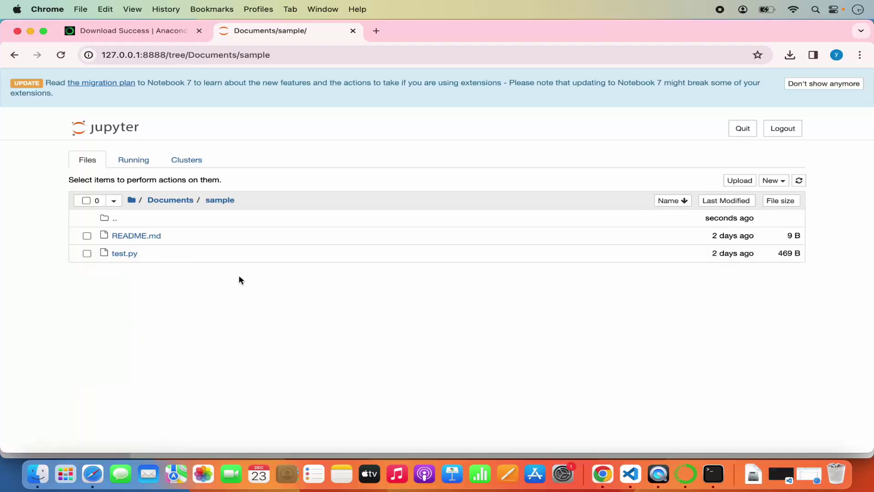
left_click(771, 184)
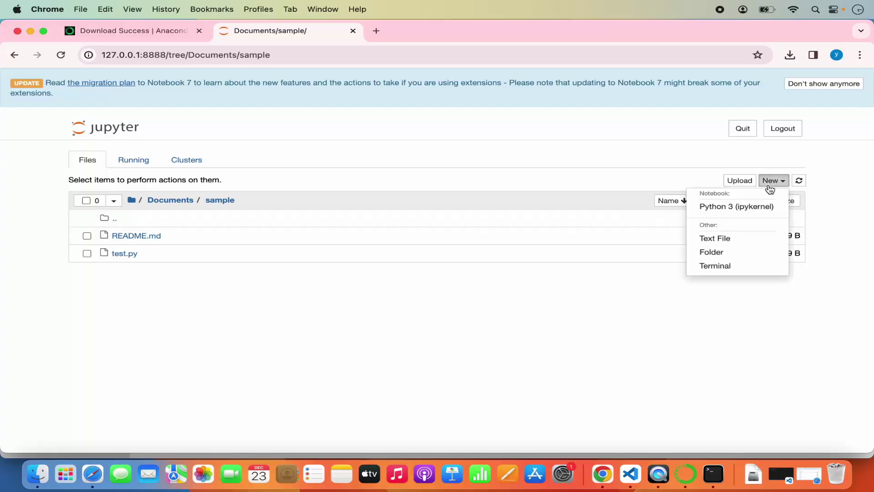
left_click(730, 208)
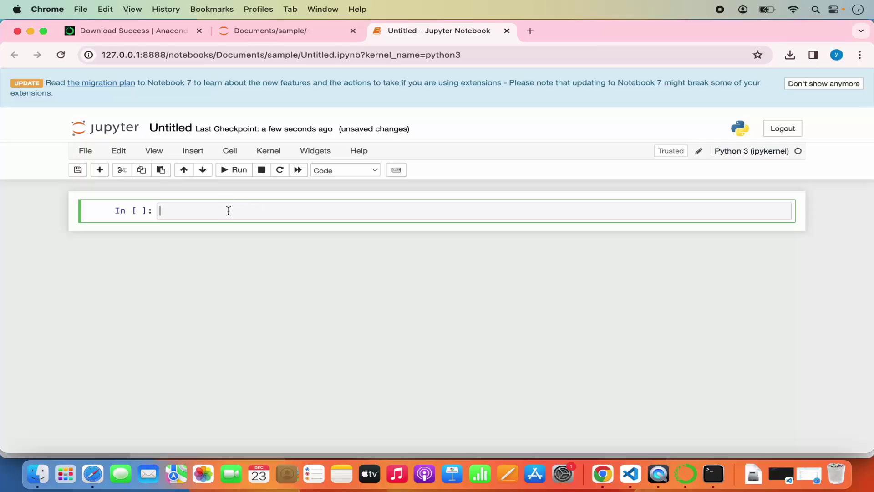
Enter and run 2+2 in the first notebook cell and print("Hello World") in the second
type("2+2")
left_click(234, 174)
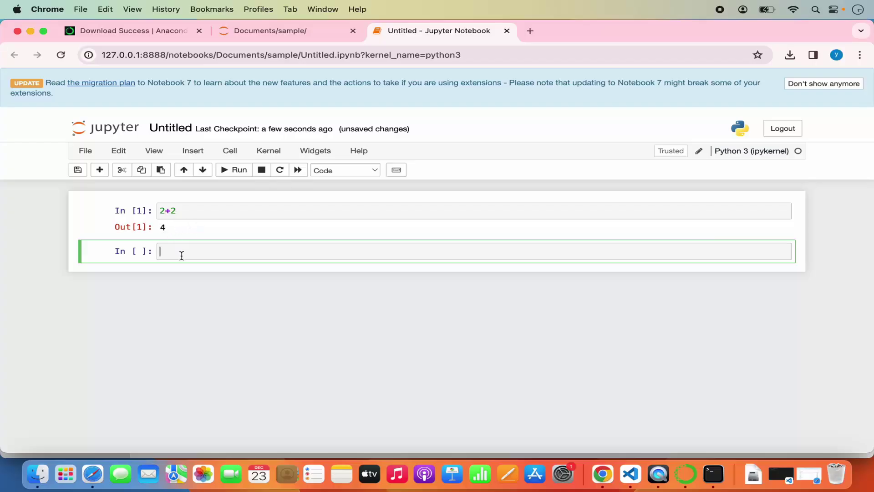
type("print(\"Hello World")
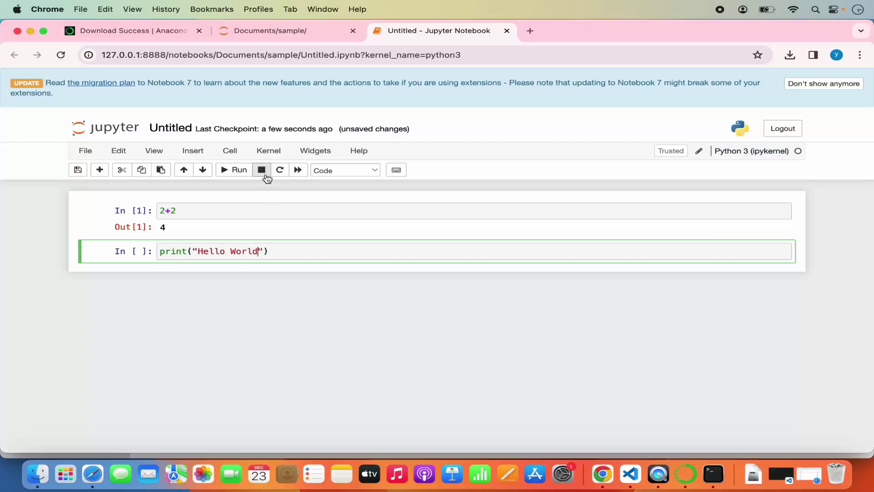
left_click(240, 177)
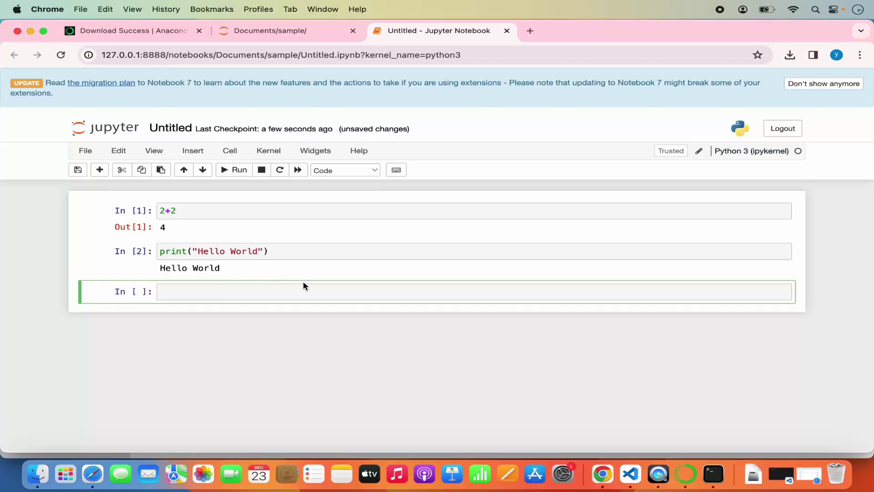
Switch back to Anaconda Navigator and launch Spyder from its Home page
left_click(685, 476)
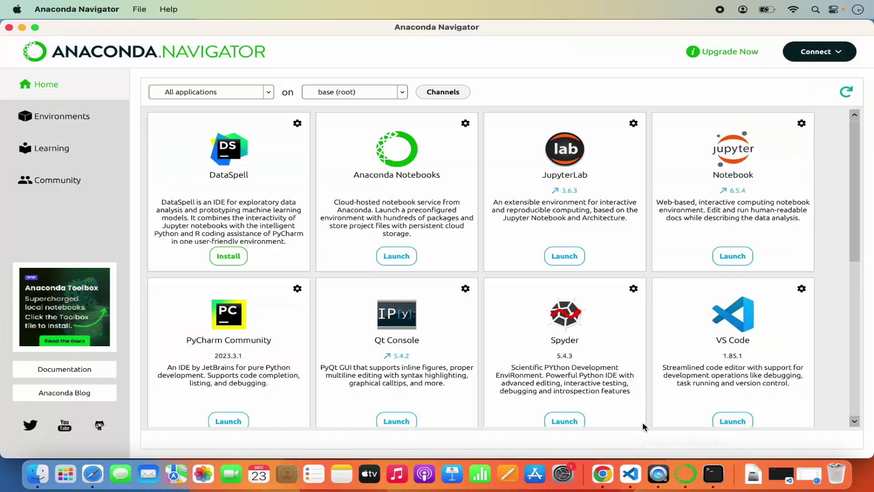
scroll(593, 344, "down", 10)
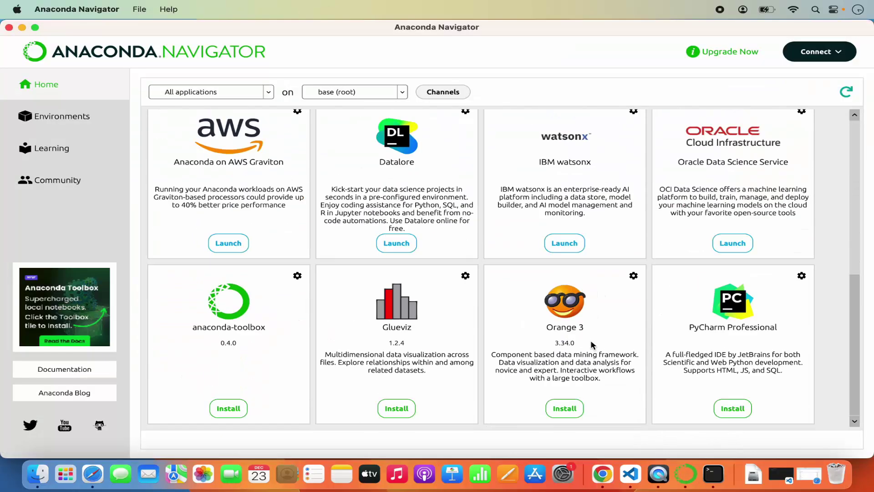
scroll(593, 345, "up", 10)
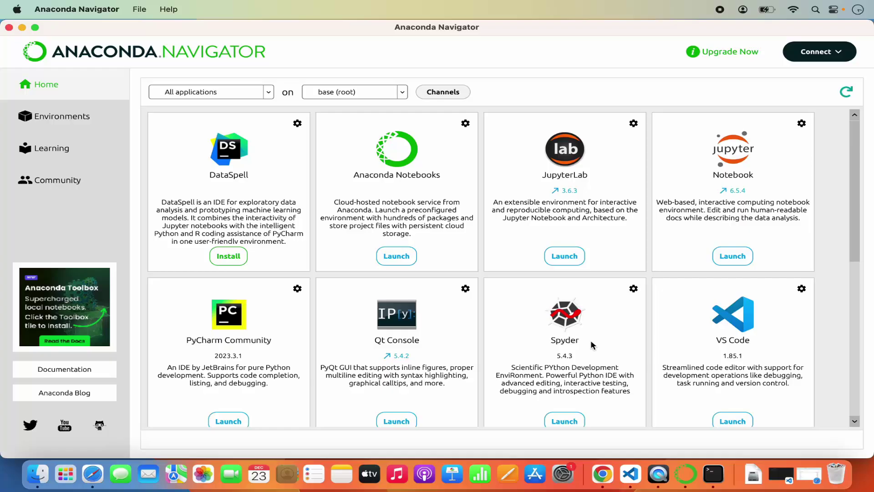
left_click(564, 422)
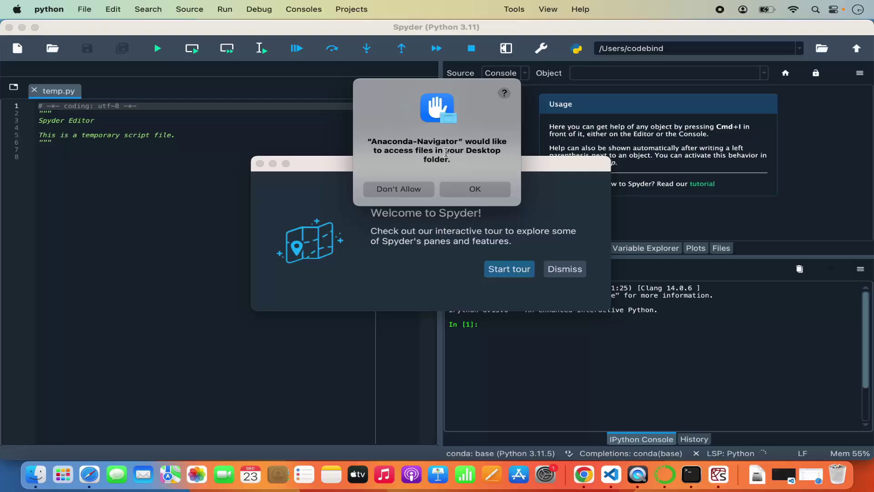
Allow Anaconda-Navigator access to the Desktop, Documents and Downloads folders, and dismiss Spyder's welcome tour
left_click(465, 191)
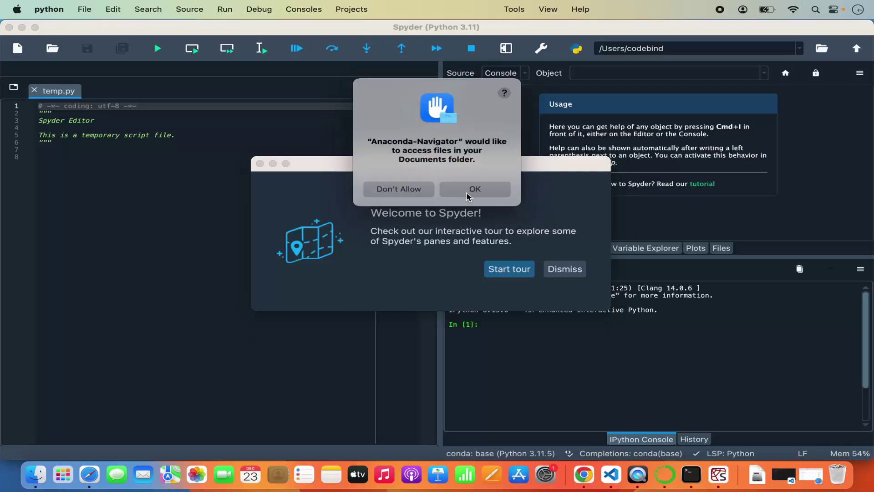
left_click(466, 195)
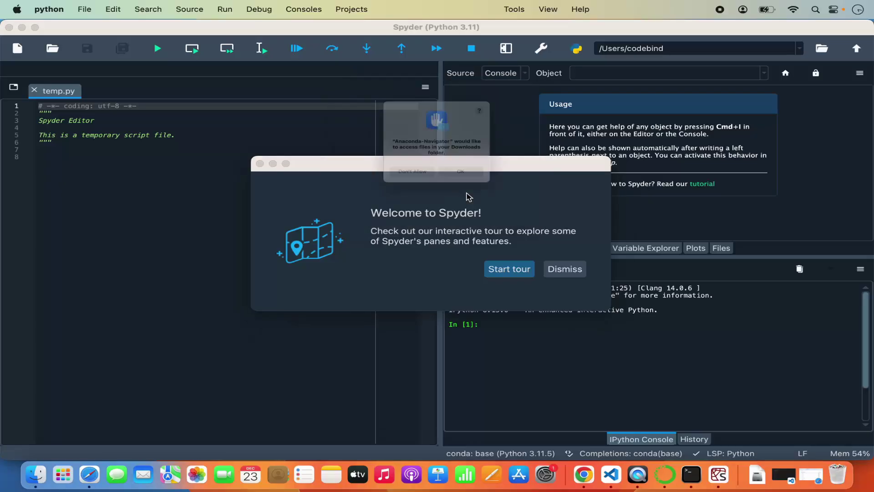
left_click(467, 193)
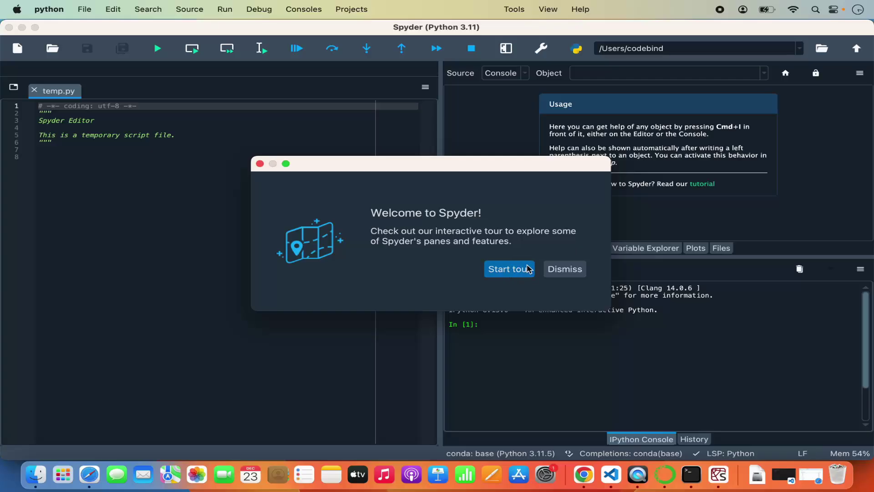
left_click(566, 273)
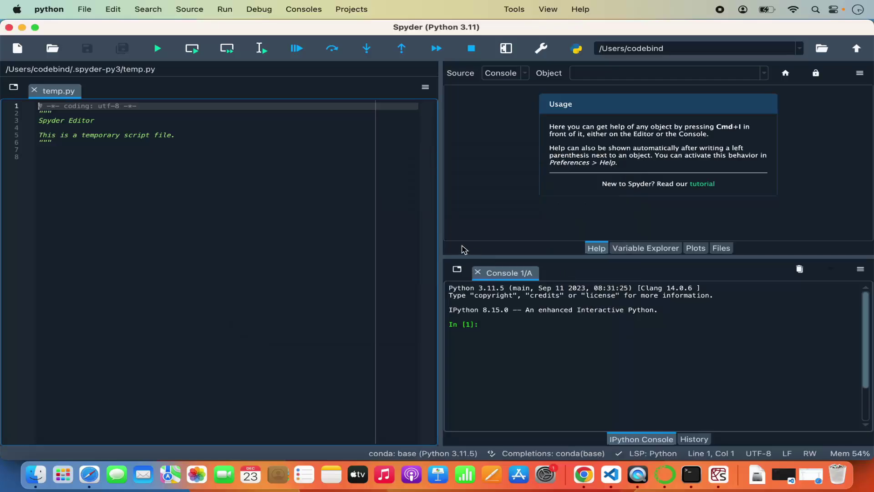
Widen Spyder's editor pane and add print("Hello World") on line 8 of temp.py
left_click_drag(442, 239, 501, 240)
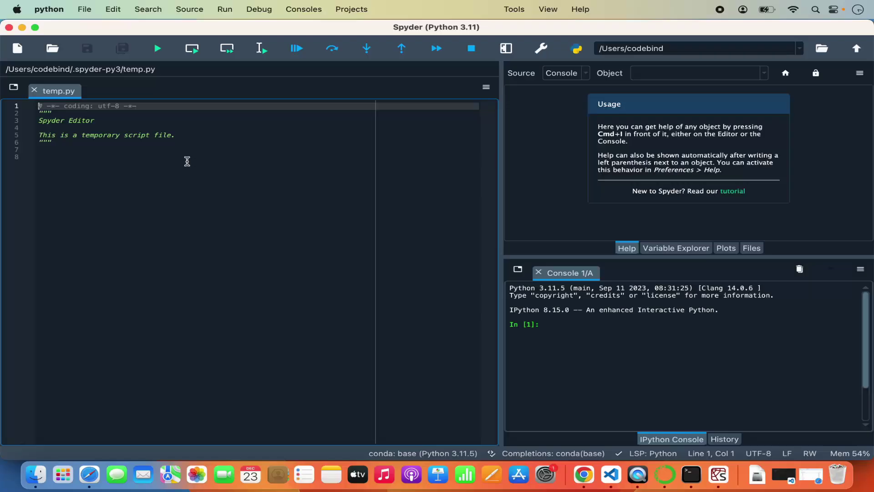
left_click(148, 166)
type("print")
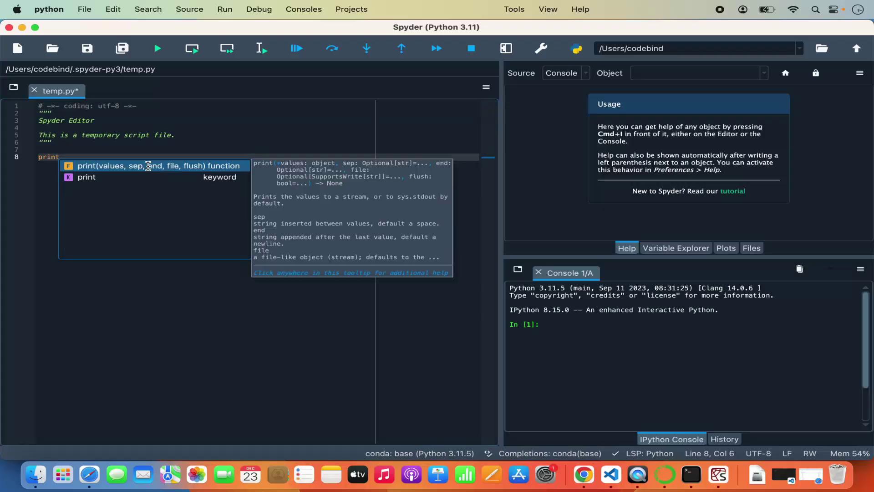
type("(")
type("\"h")
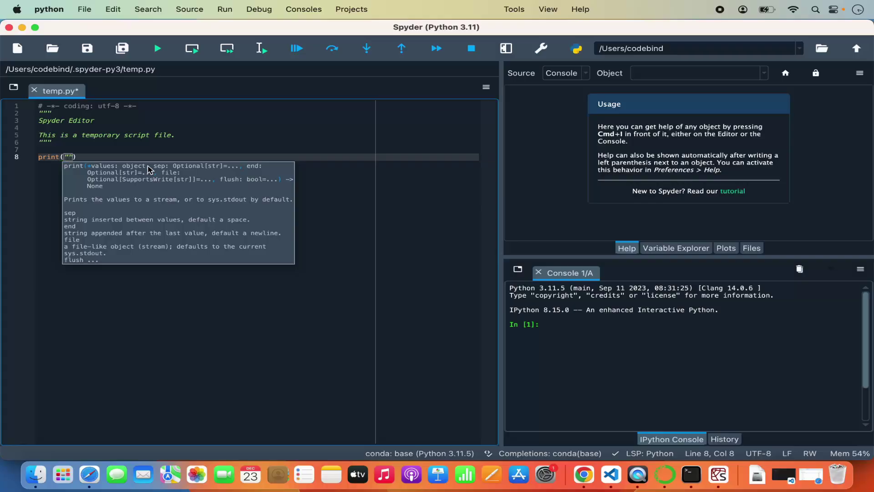
type("ello World")
left_click(158, 157)
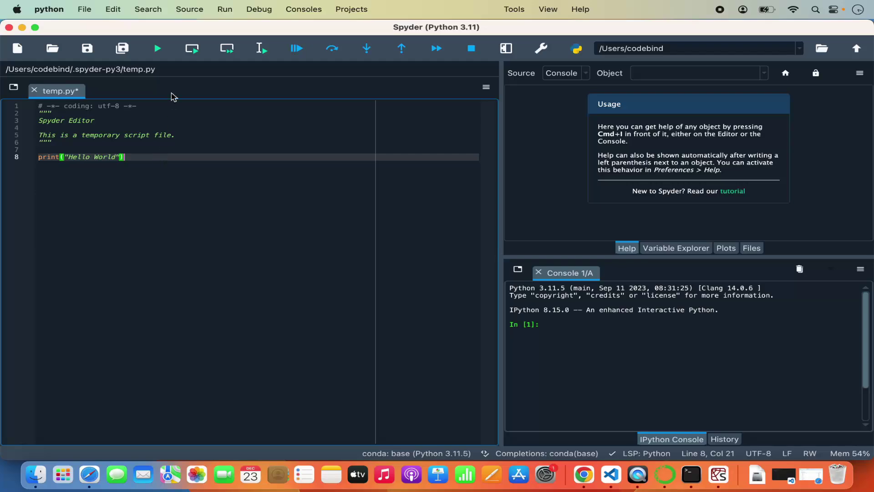
Review the run settings for temp.py, run it with the default configuration, and select the printed line in the console
left_click(158, 49)
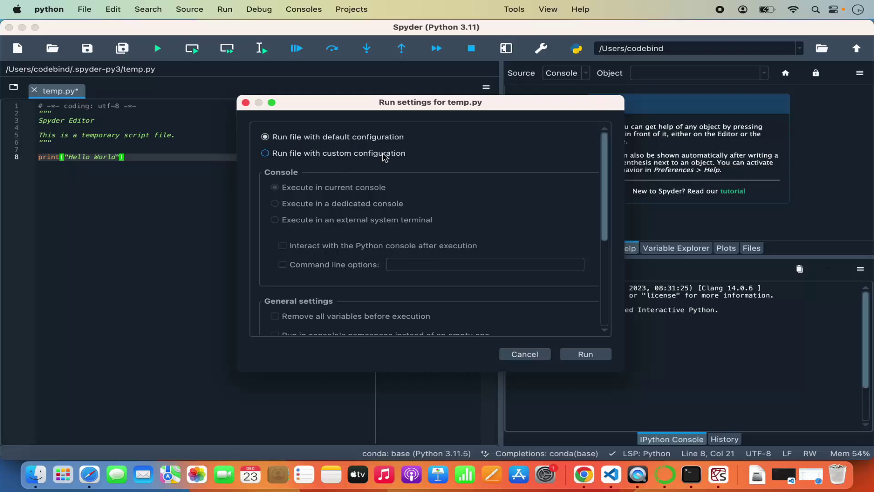
scroll(341, 216, "down", 1)
scroll(340, 216, "down", 5)
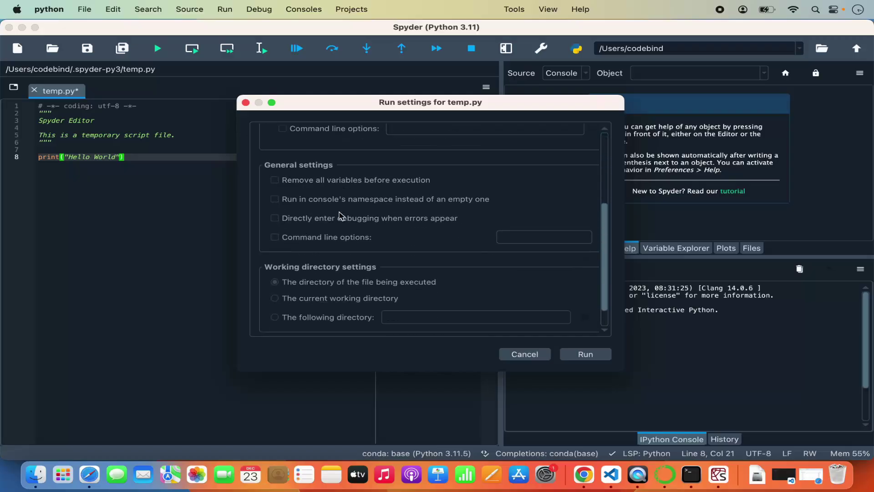
scroll(341, 216, "up", 5)
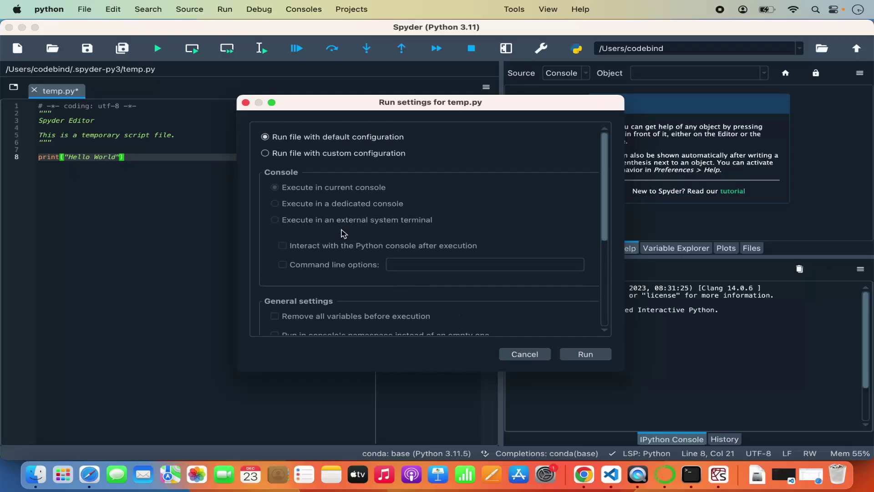
scroll(338, 251, "down", 5)
scroll(337, 250, "up", 5)
left_click(586, 354)
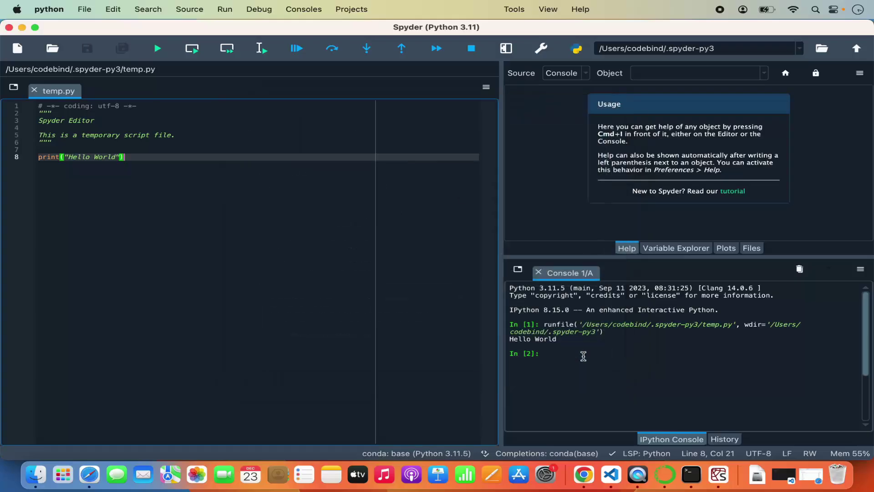
triple_click(542, 339)
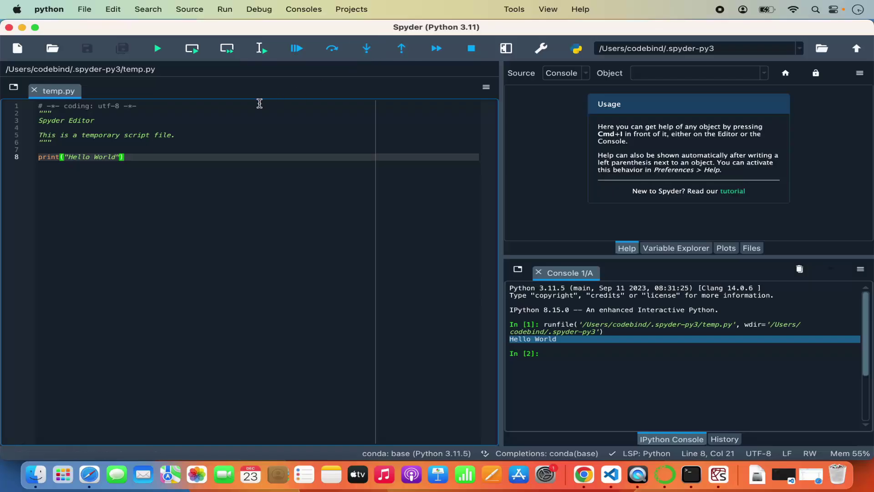
Set a breakpoint on line 8 of temp.py
left_click(22, 157)
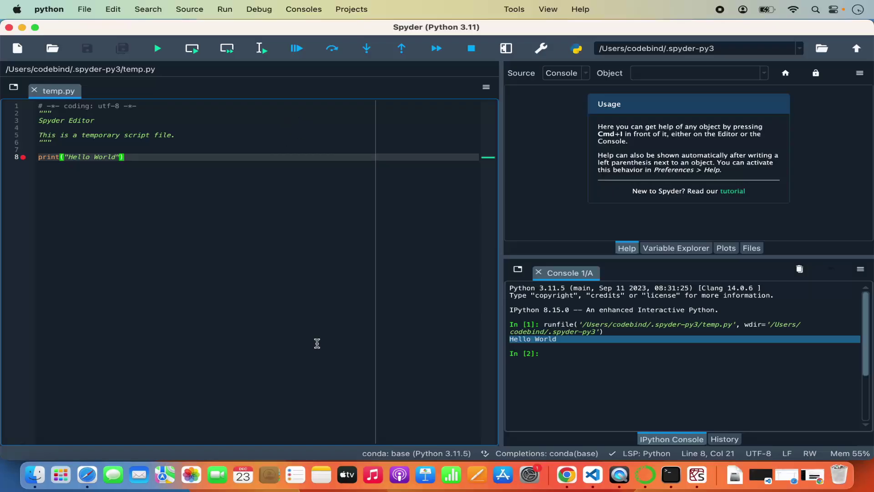
Find and switch to Terminal with Spotlight, open a new shell window and enlarge it to fill the screen
left_click(815, 10)
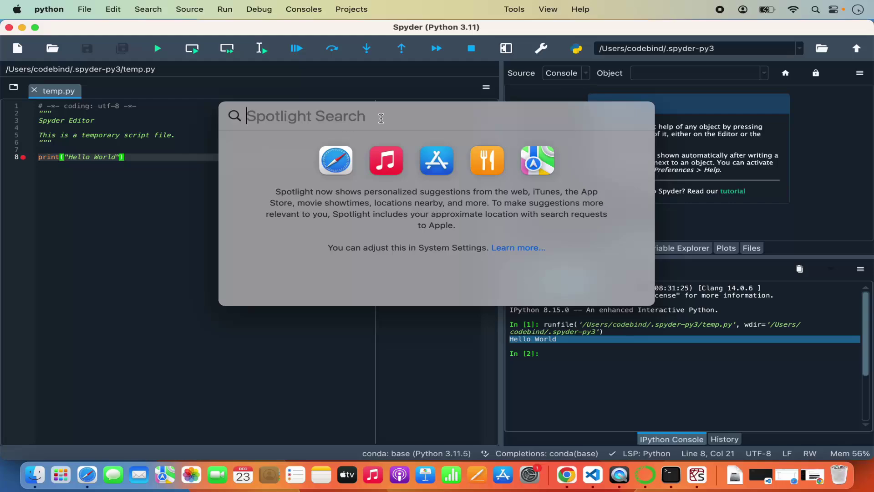
type("terminal")
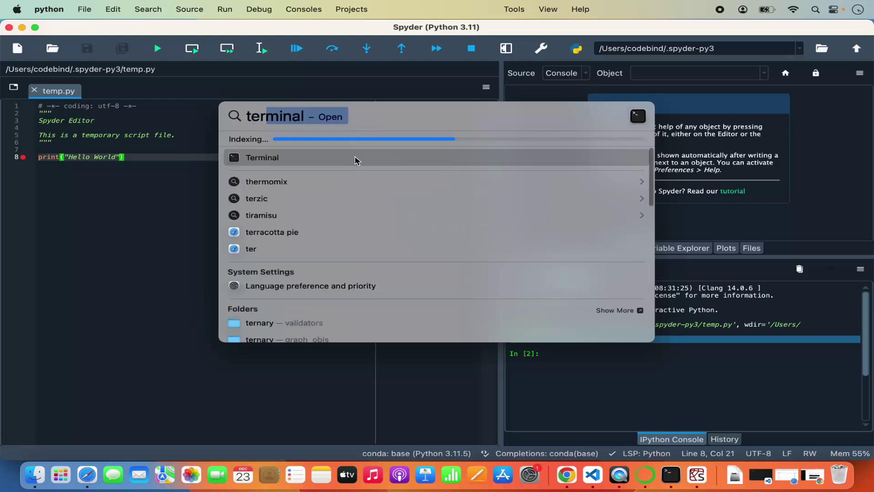
key("Return")
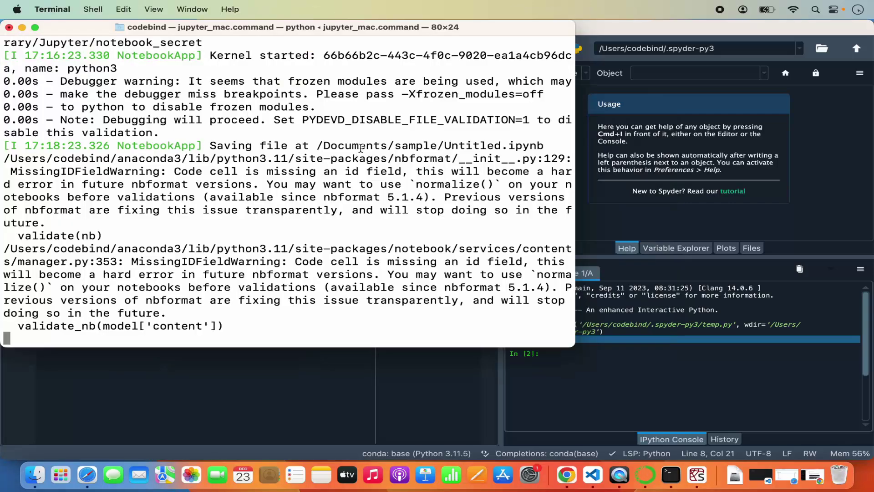
right_click(672, 476)
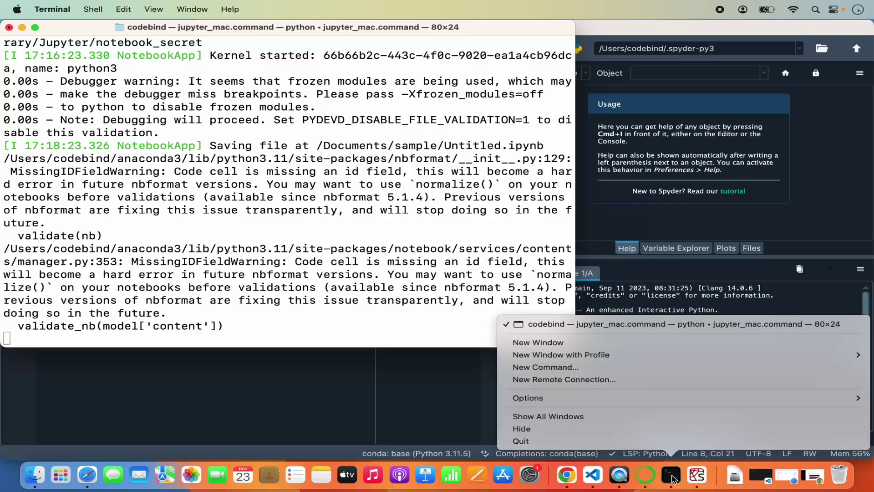
left_click(581, 345)
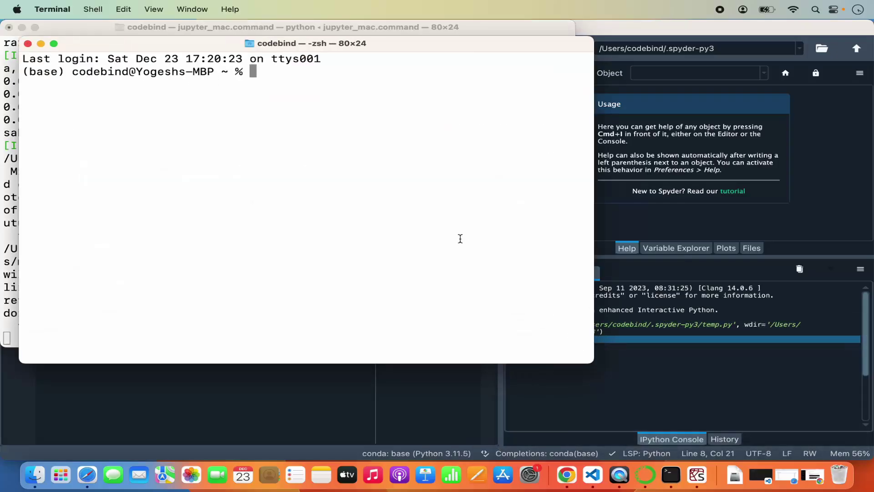
double_click(422, 43)
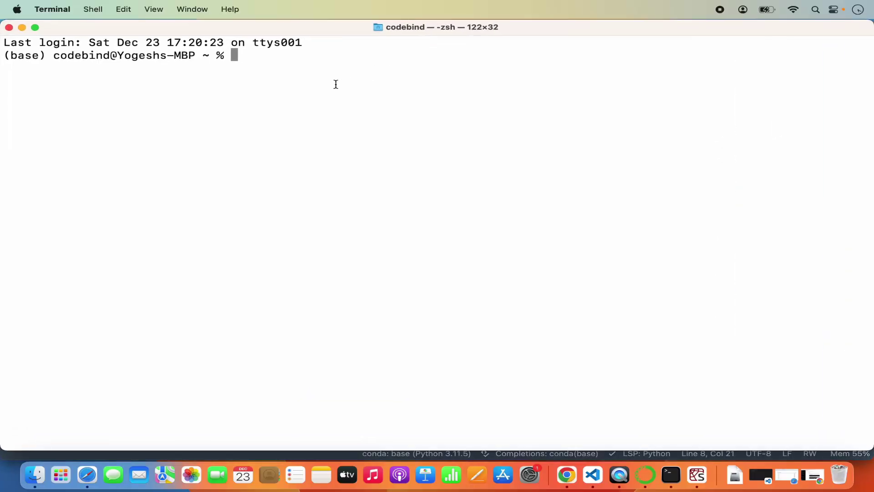
Run conda list in the new shell and look through the installed packages from beginning to end
type("conda li")
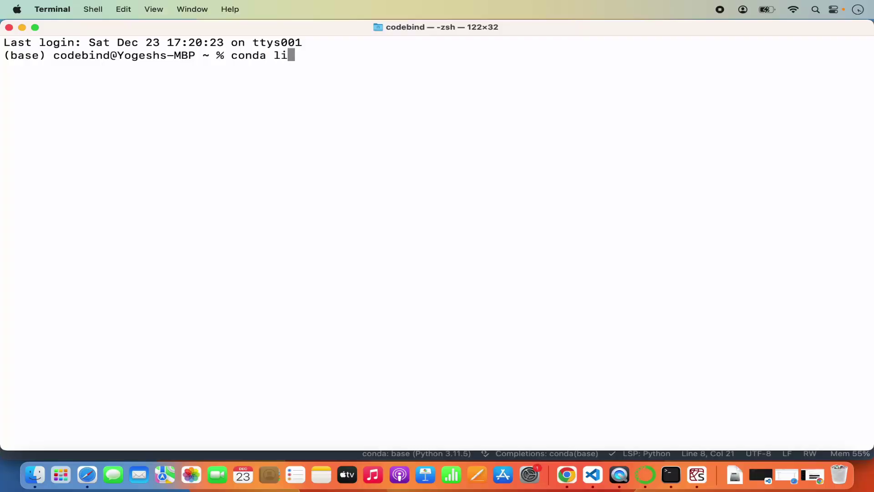
type("st")
key("Return")
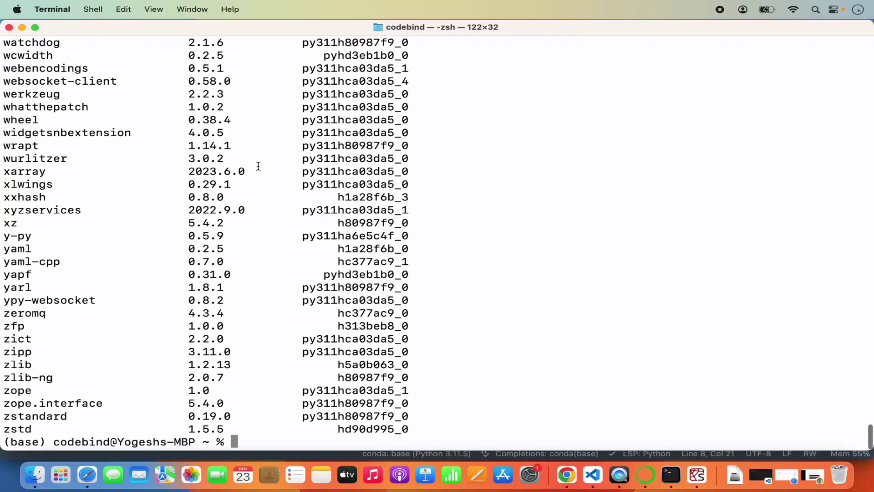
scroll(267, 188, "up", 20)
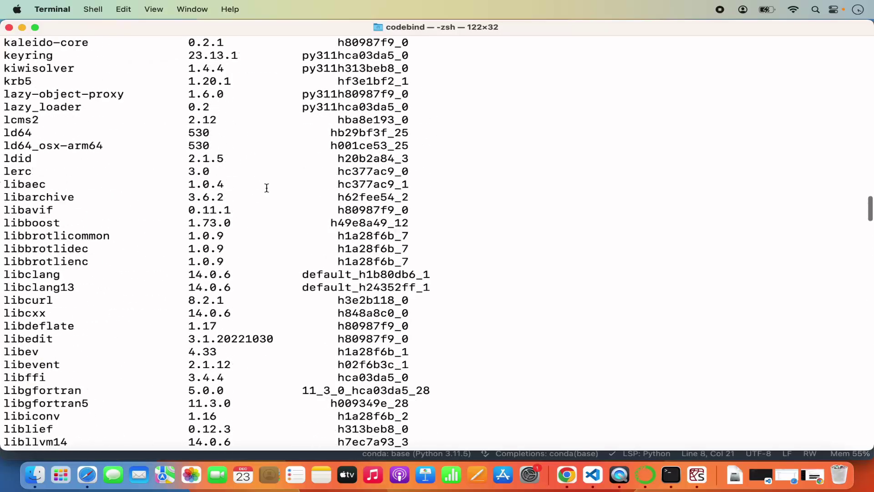
scroll(267, 188, "up", 20)
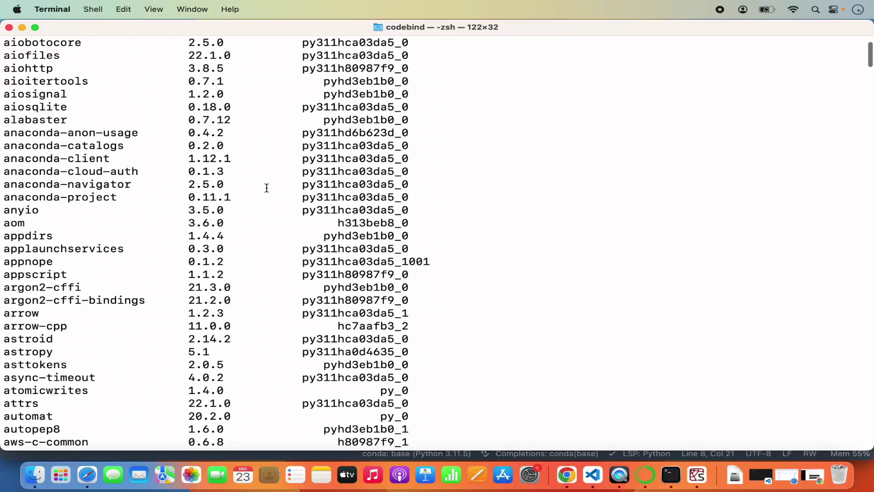
scroll(267, 188, "up", 3)
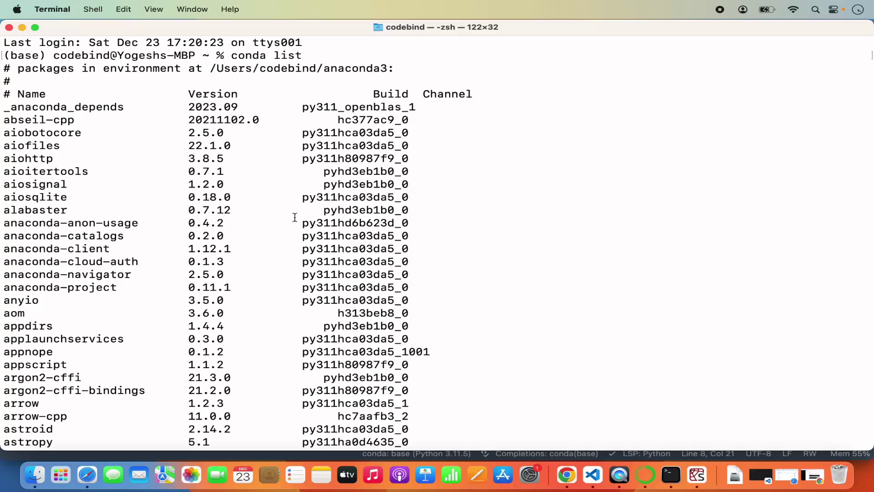
scroll(293, 217, "down", 10)
scroll(295, 218, "down", 10)
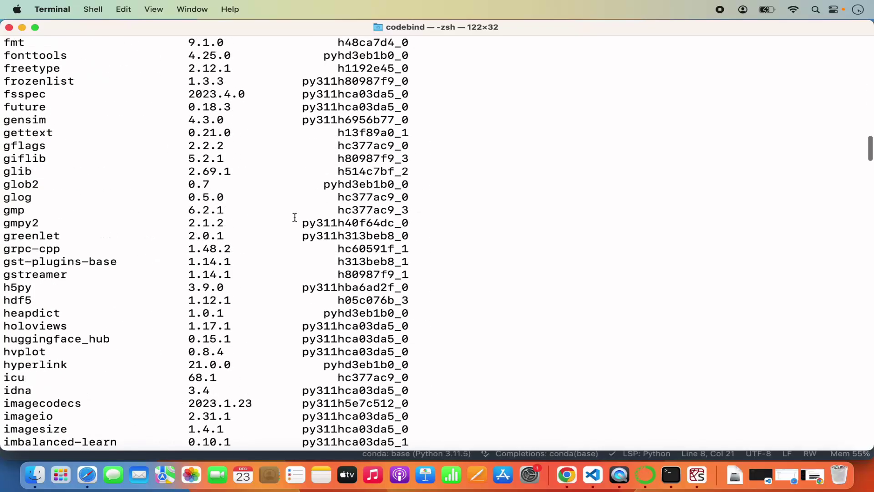
scroll(295, 217, "down", 15)
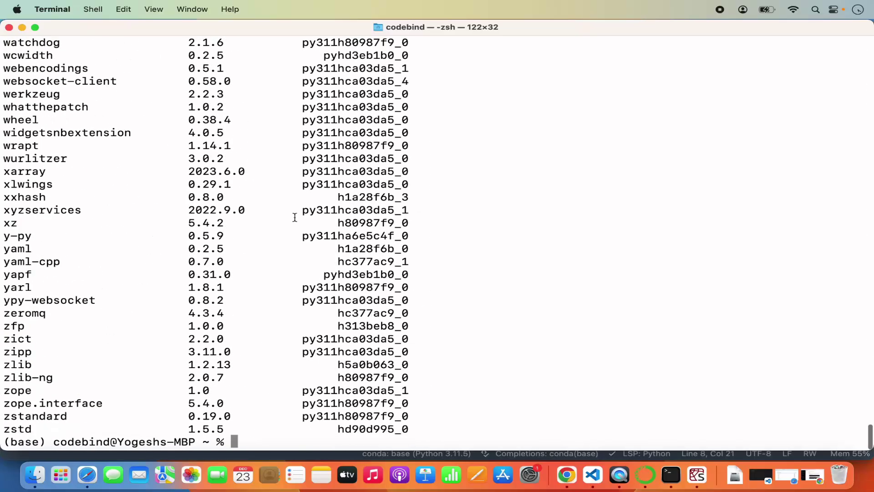
Enter the command conda install pyqt at the prompt, copying the package name pyqt from the package list
type("conda insta")
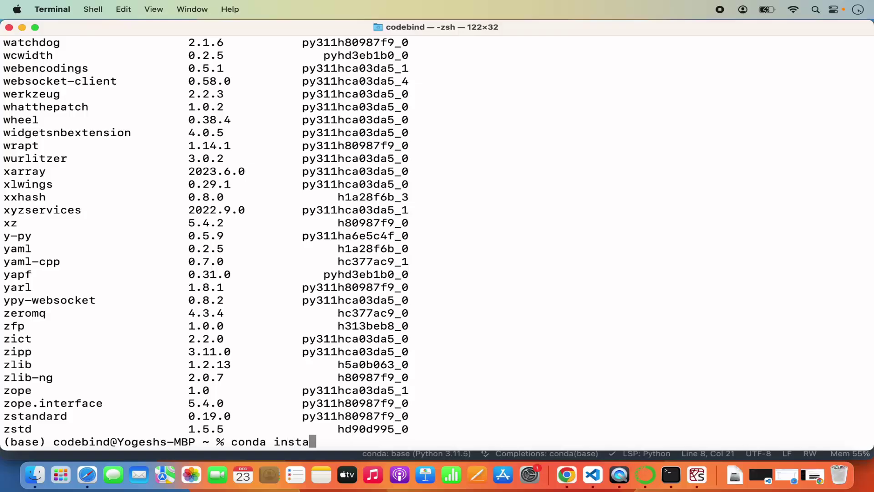
type("ll")
scroll(70, 201, "up", 20)
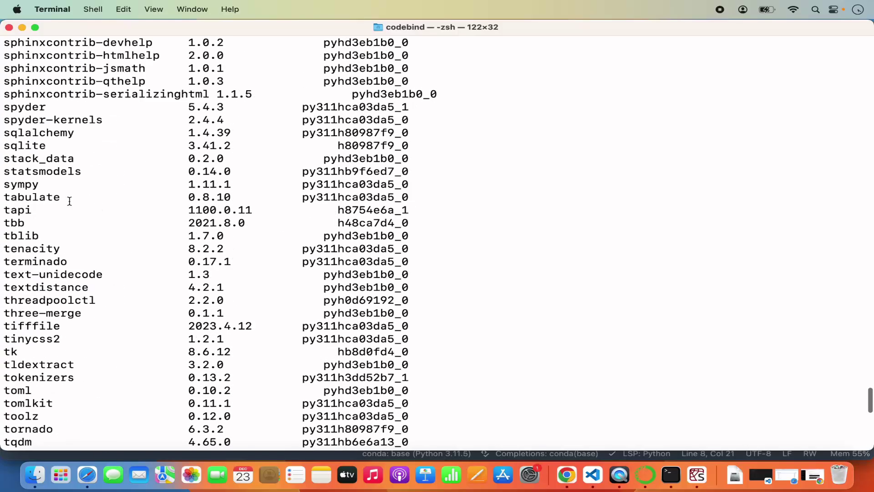
scroll(69, 201, "up", 8)
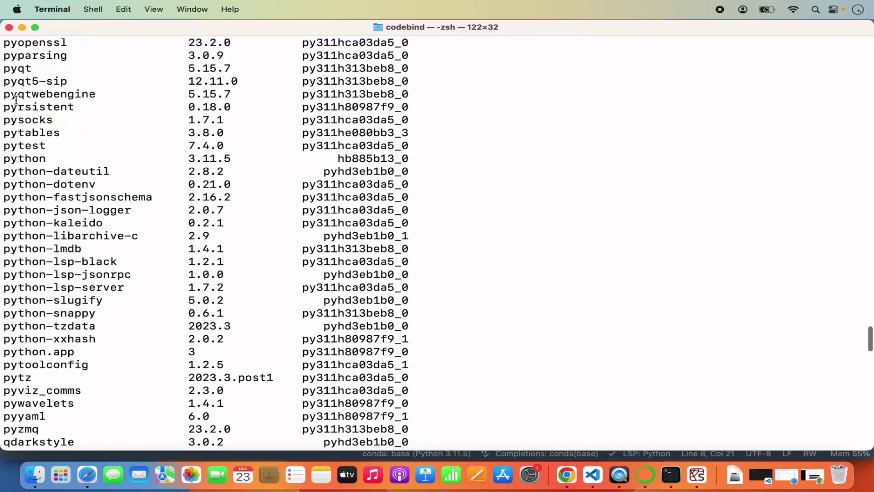
double_click(19, 69)
key("super+c")
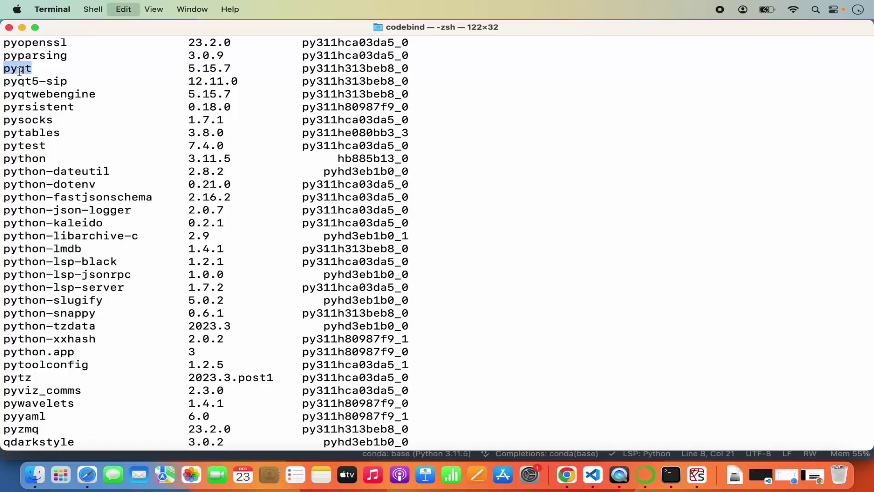
type("conda install")
key("super+v")
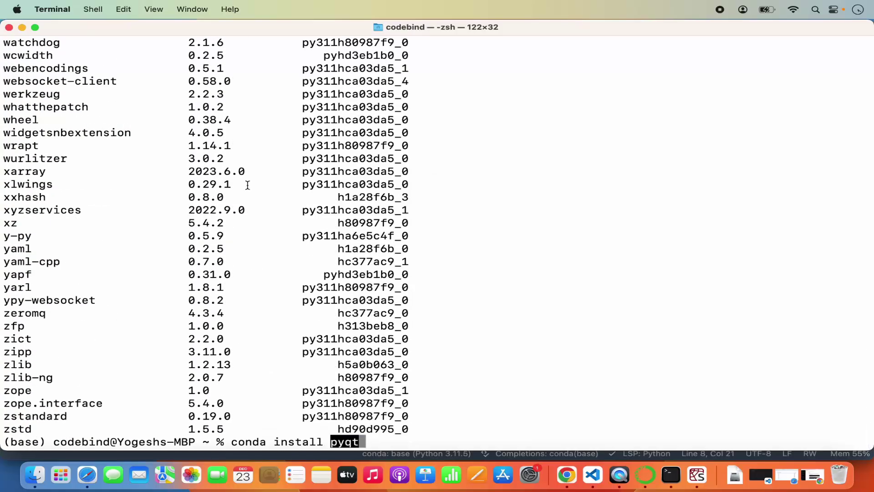